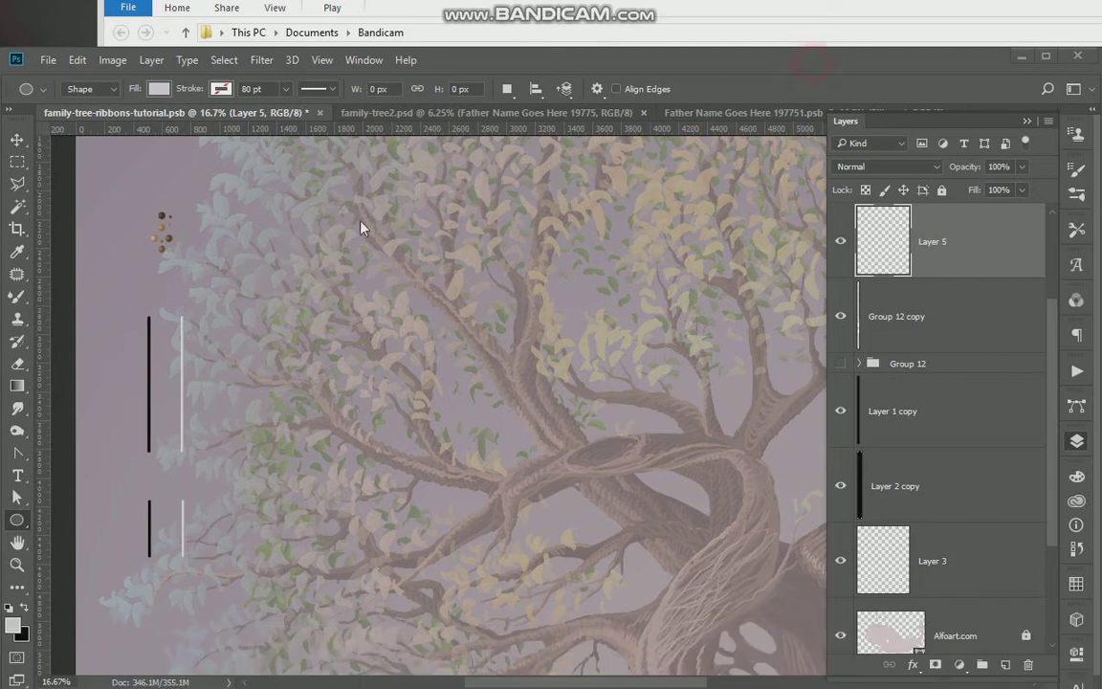
Draw a pale lavender Ellipse 1 oval, about 610 × 827 px, over the upper tree branches.
click(369, 222)
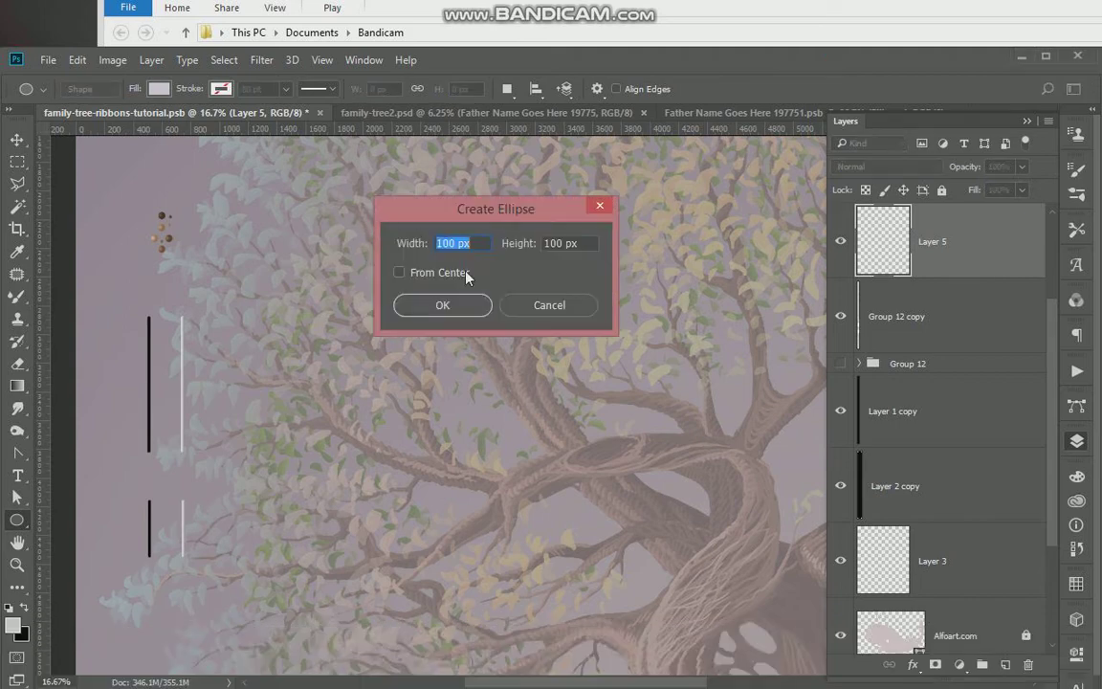
click(547, 306)
mouse_move(379, 230)
mouse_down()
mouse_move(476, 364)
mouse_move(462, 348)
mouse_up()
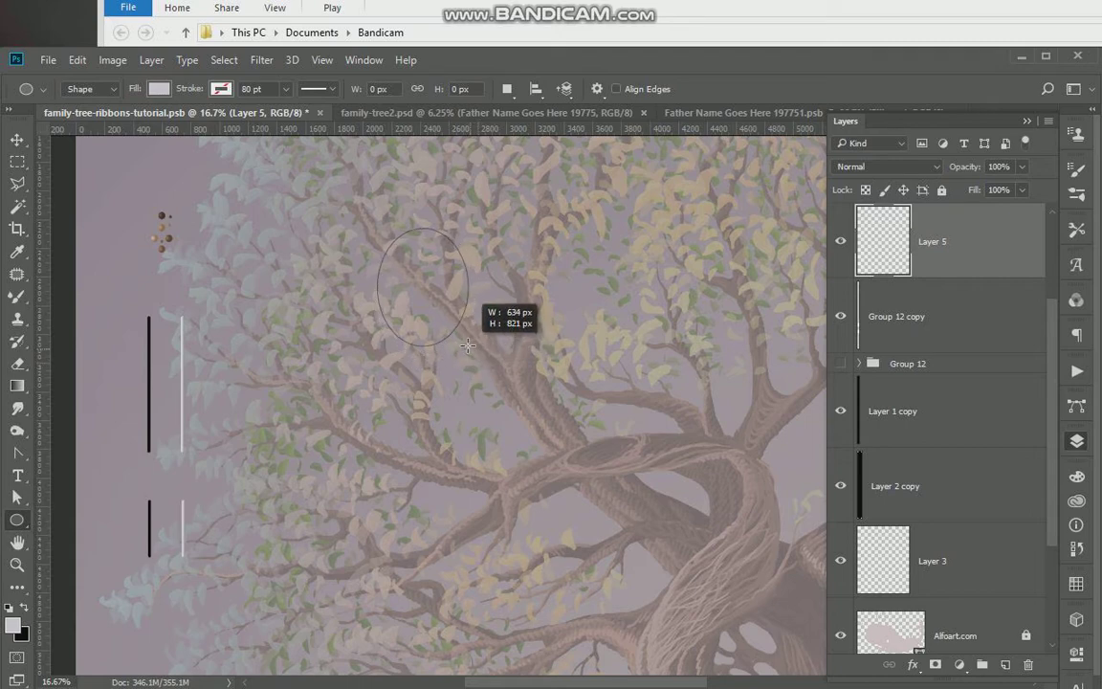
drag(463, 346, 468, 348)
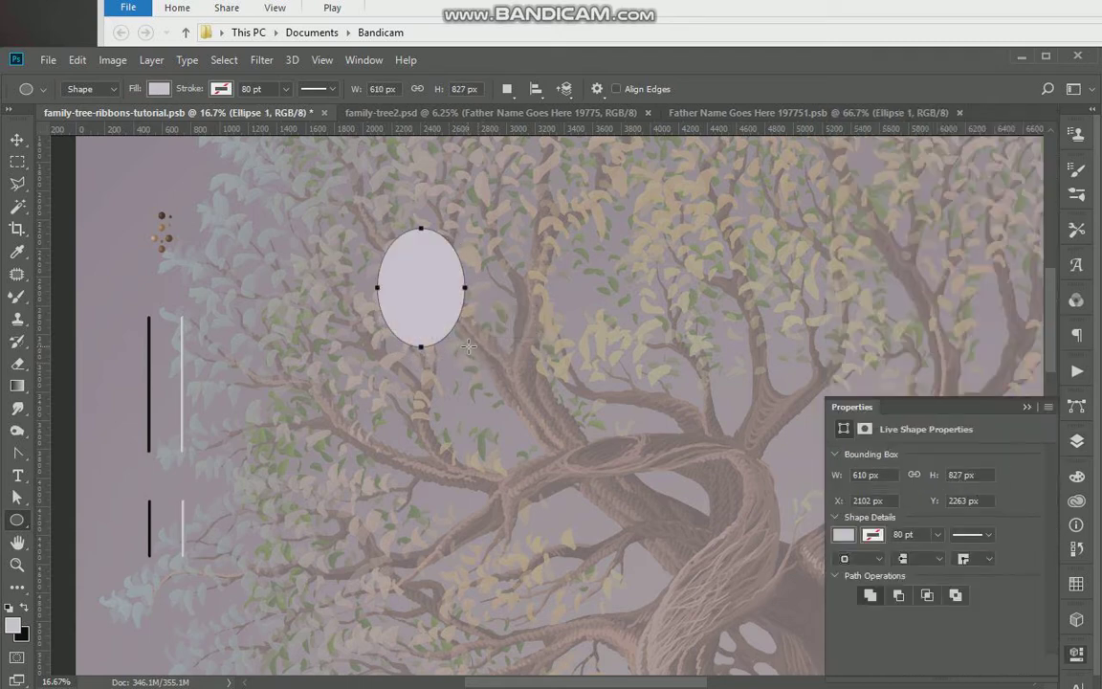
click(1077, 442)
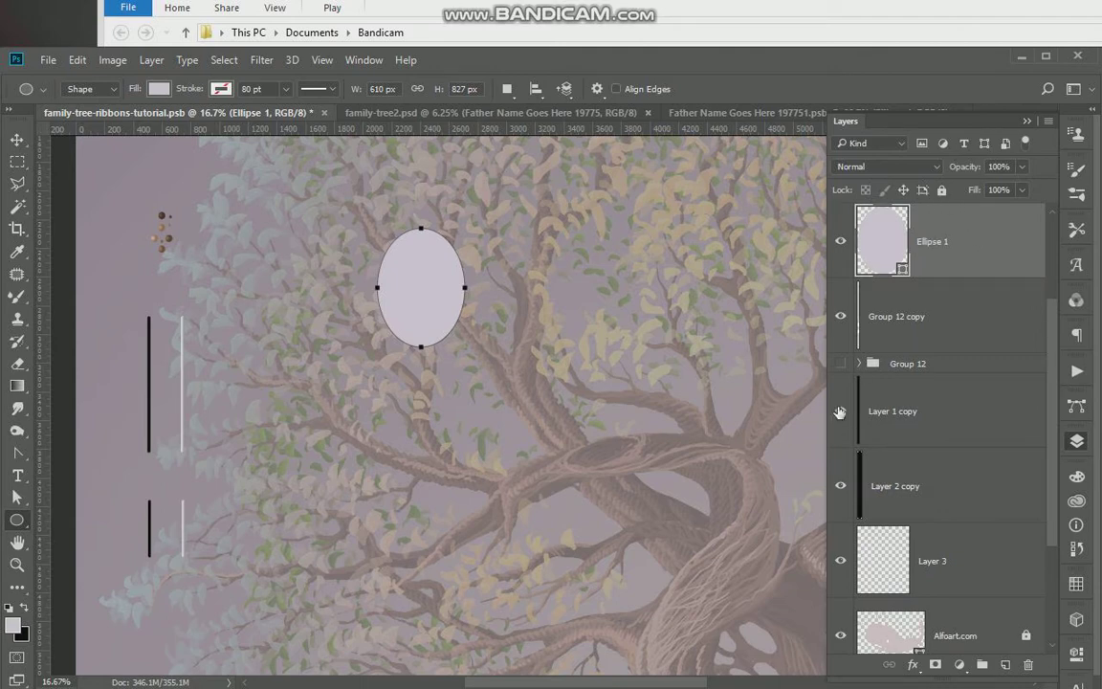
Give Ellipse 1 a 70 px outside solid-colour Stroke in a lighter lavender.
right_click(932, 262)
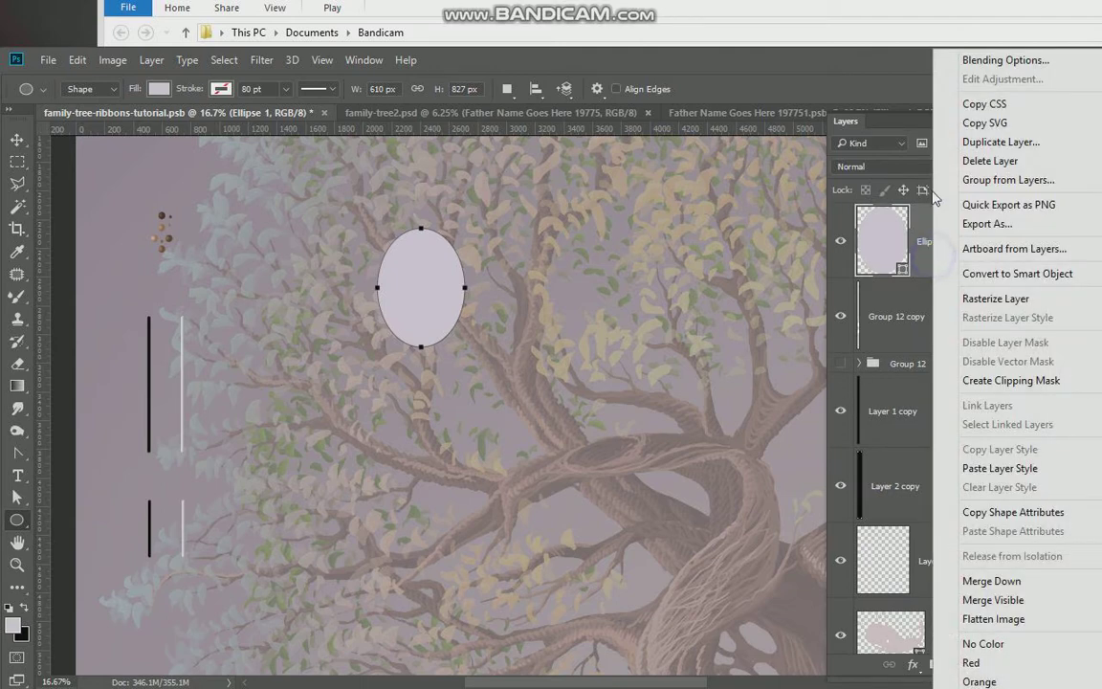
click(982, 56)
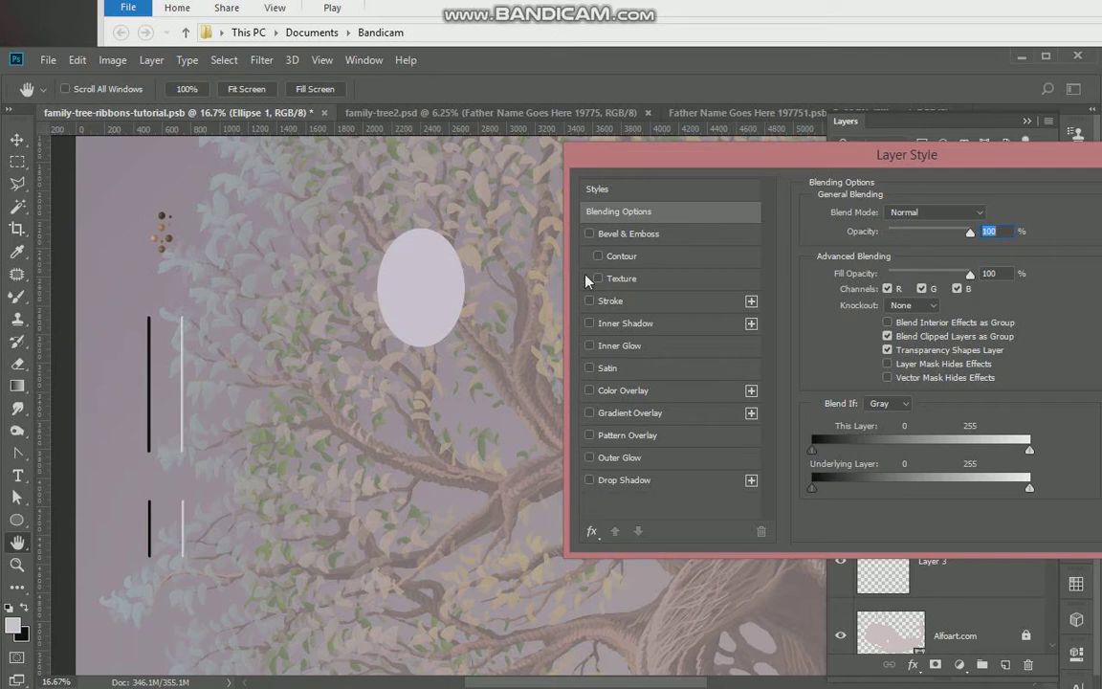
click(590, 303)
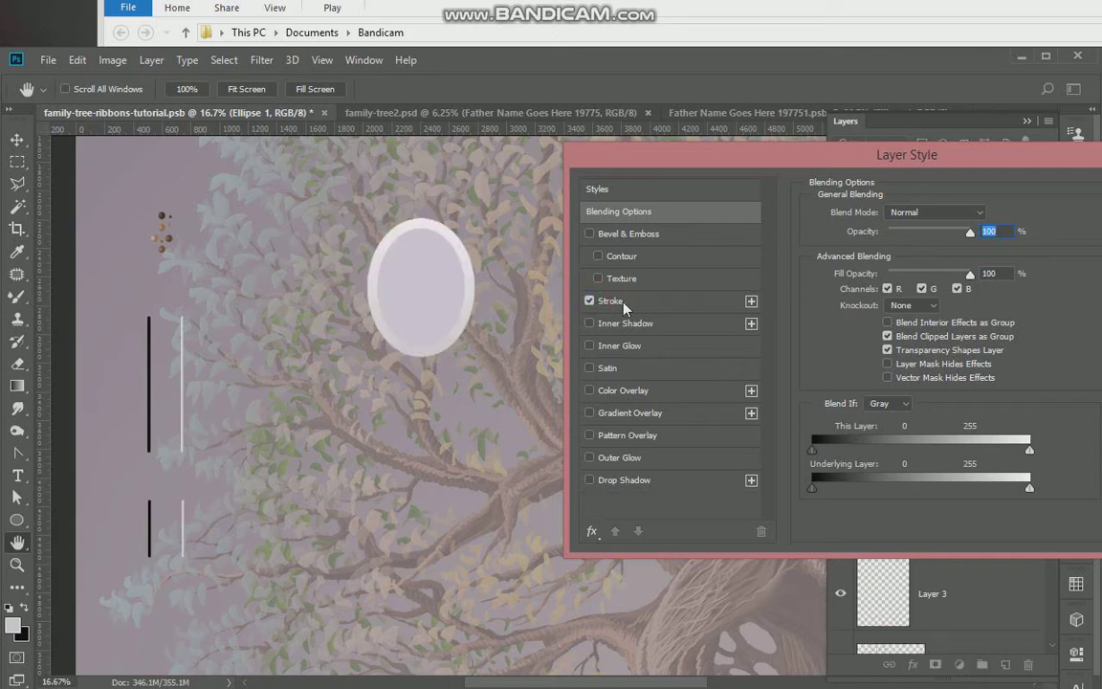
click(612, 301)
click(888, 311)
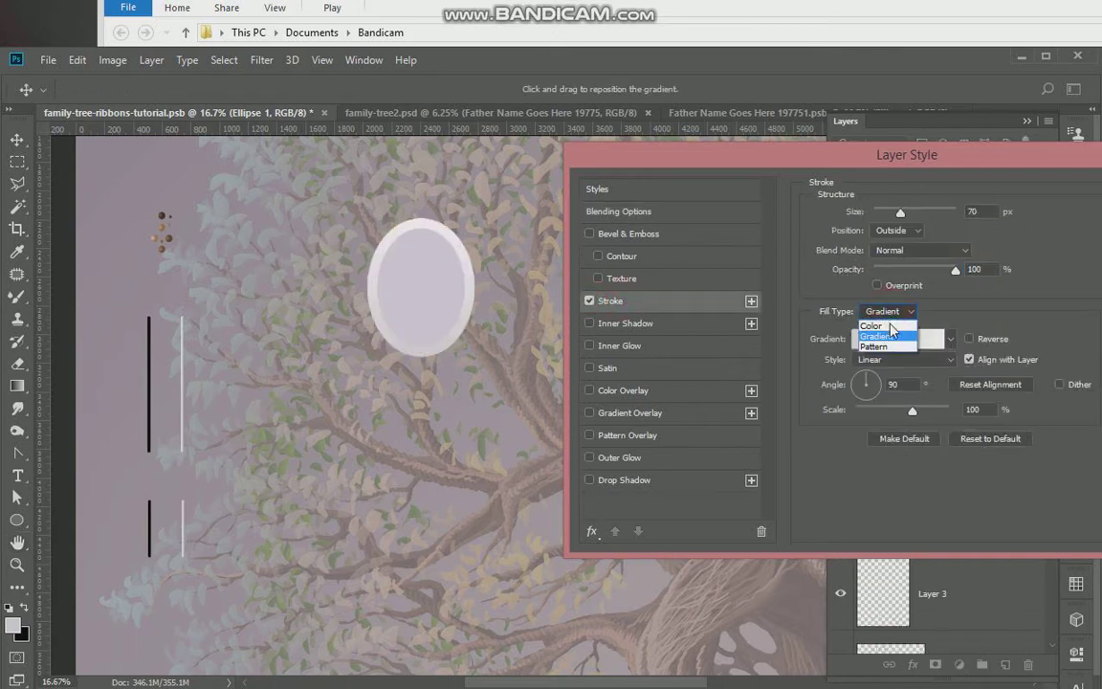
click(880, 324)
click(848, 341)
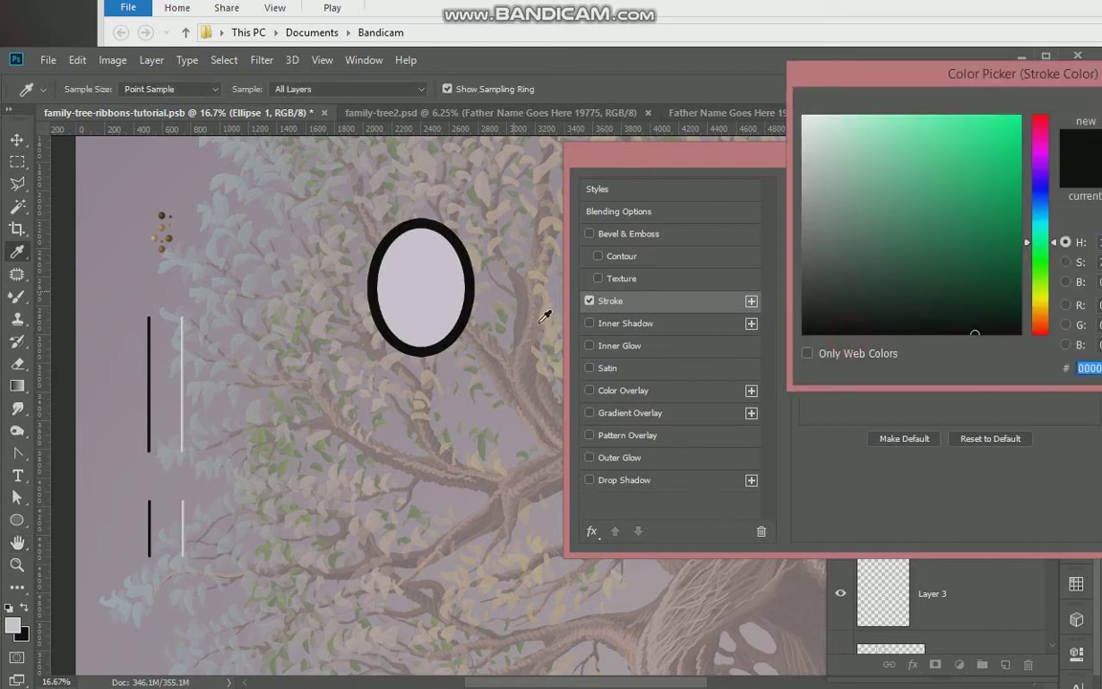
click(421, 295)
click(811, 128)
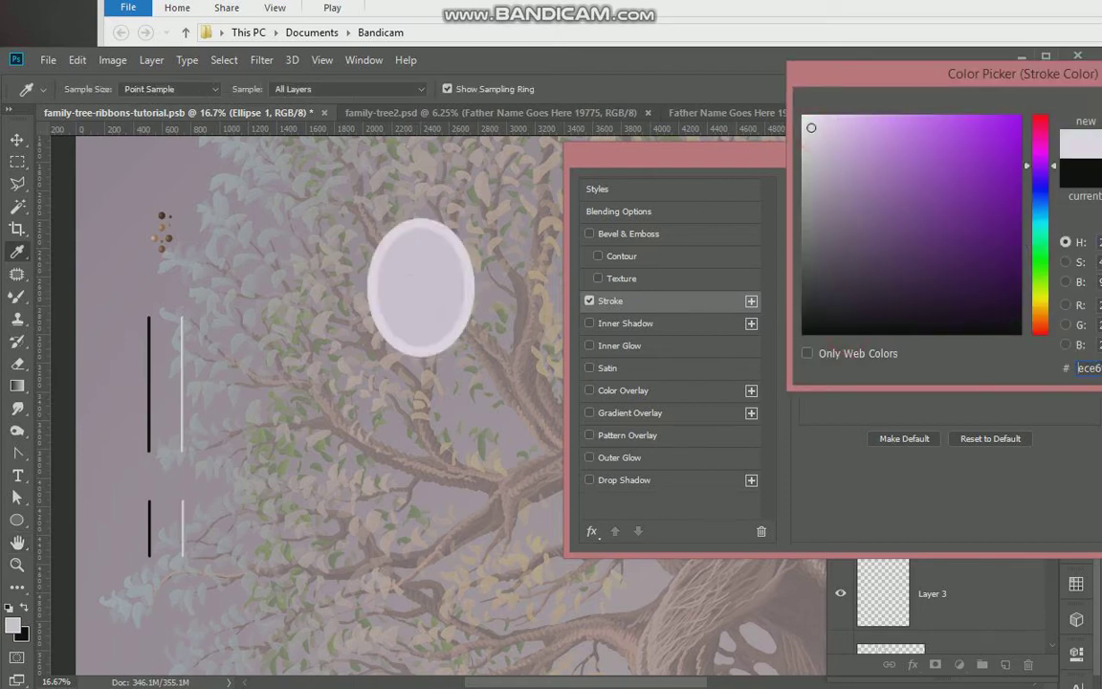
key(Return)
key(Return)
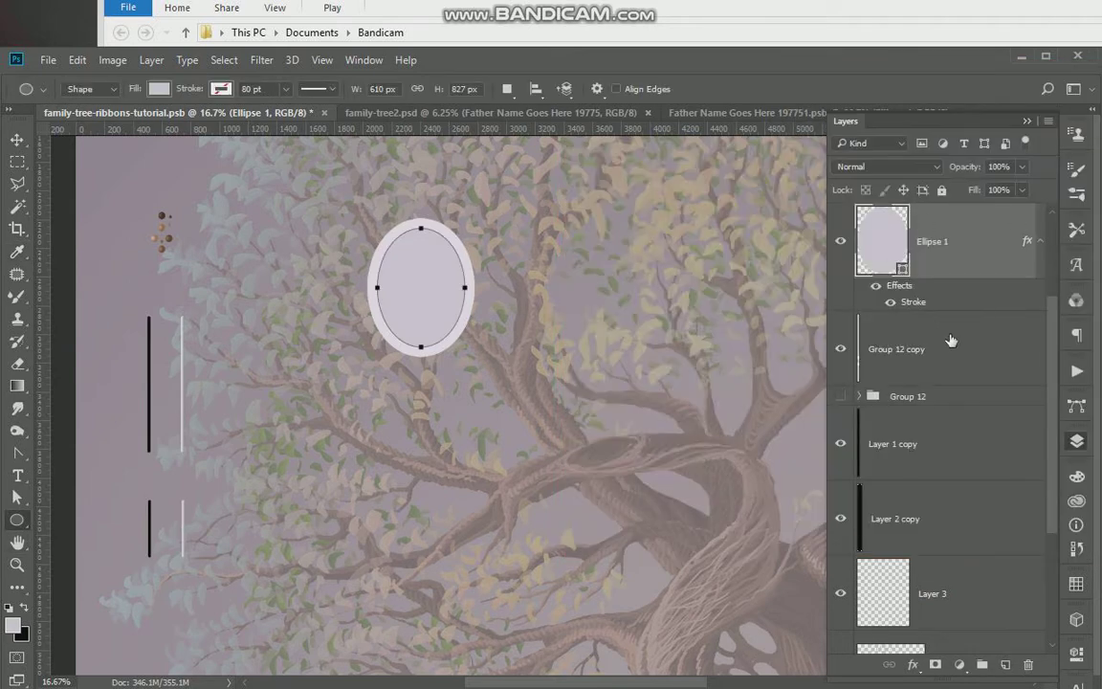
Add an empty Layer 5 above the oval and select the Layer 2 copy layer.
click(1003, 666)
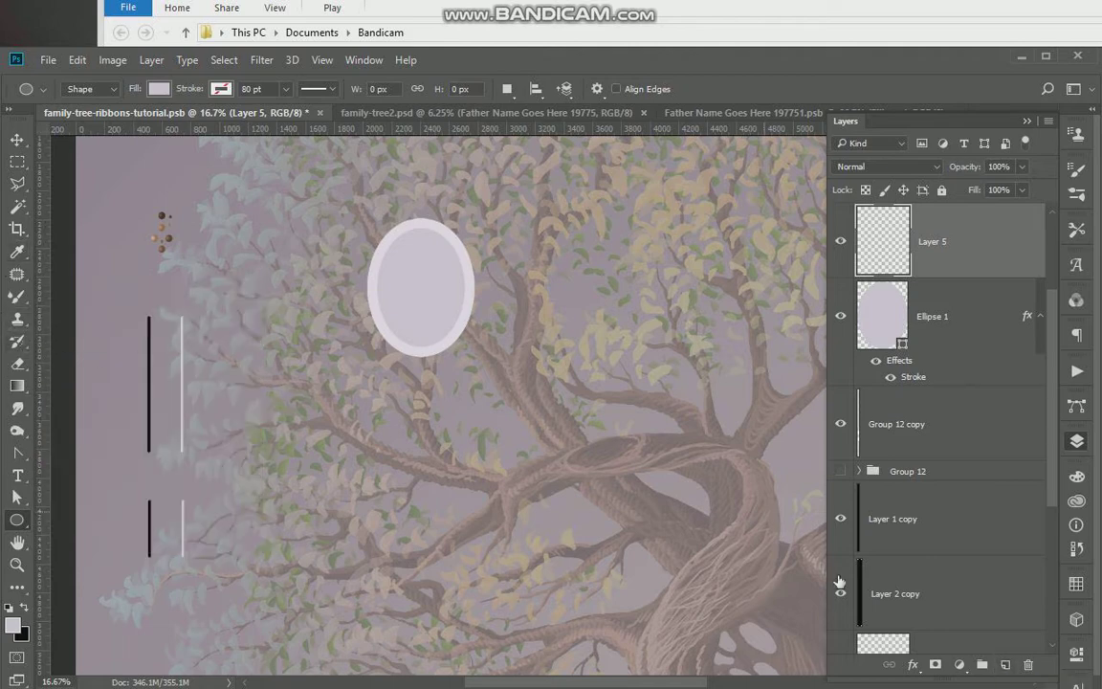
click(859, 603)
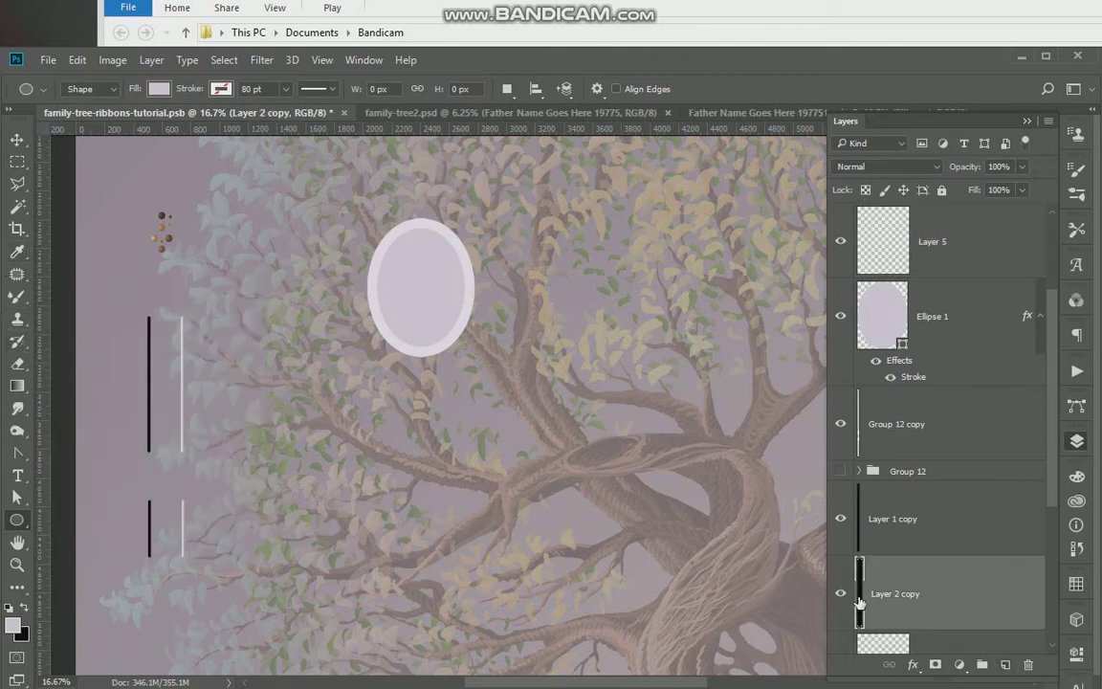
key(ctrl+plus)
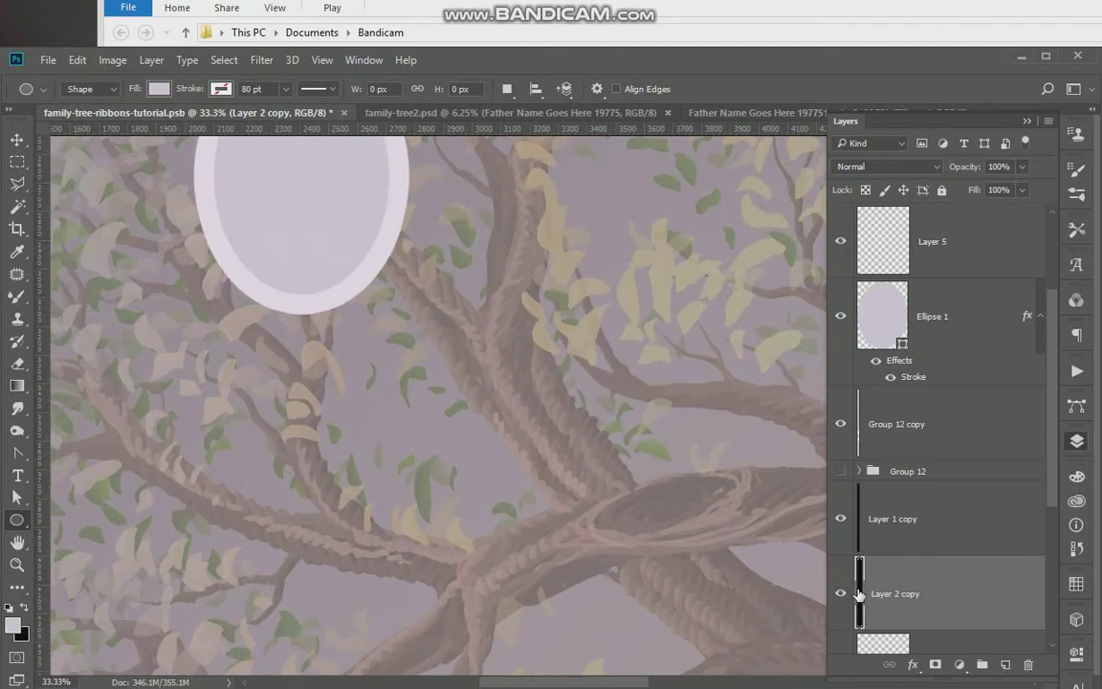
drag(565, 685, 451, 685)
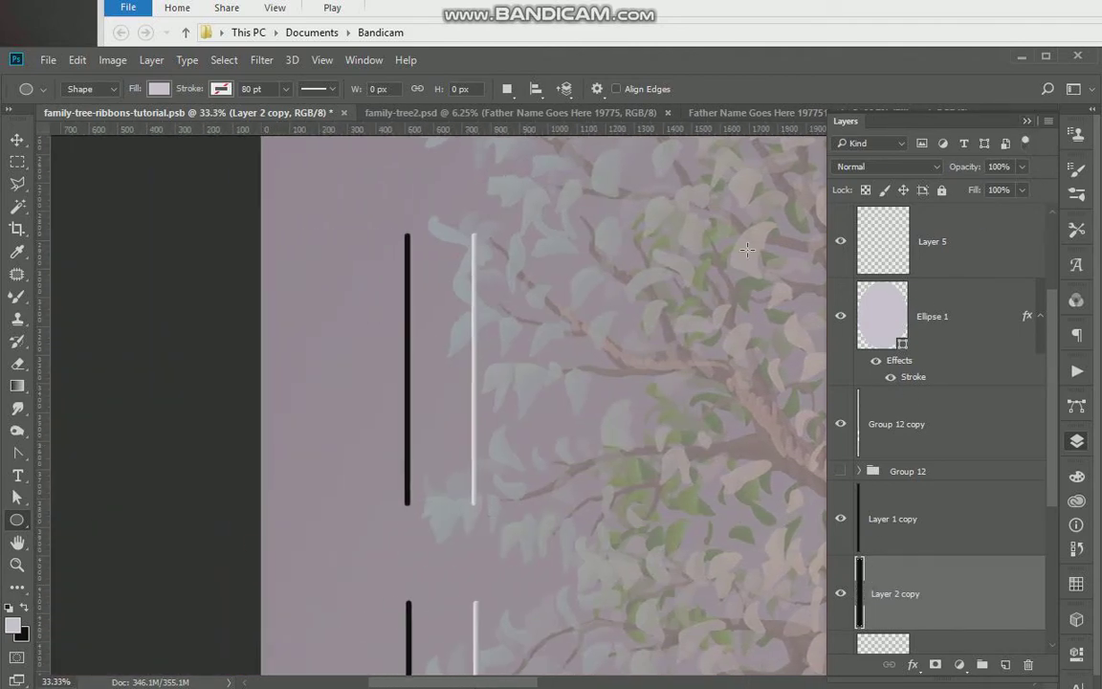
click(1038, 122)
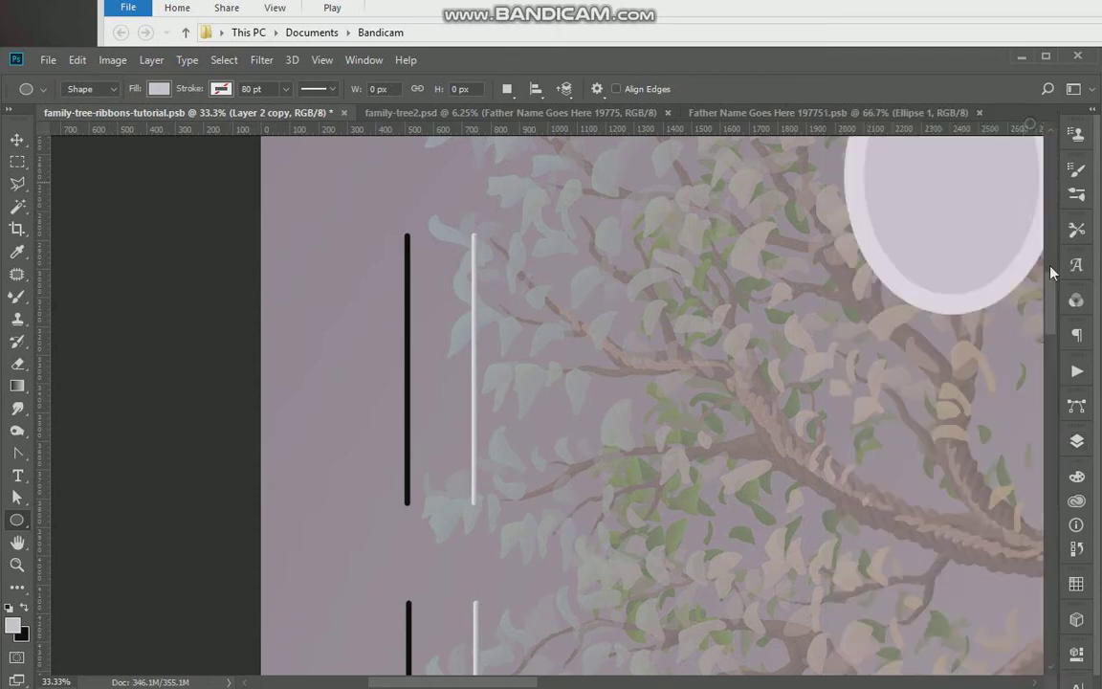
drag(1051, 328, 1097, 383)
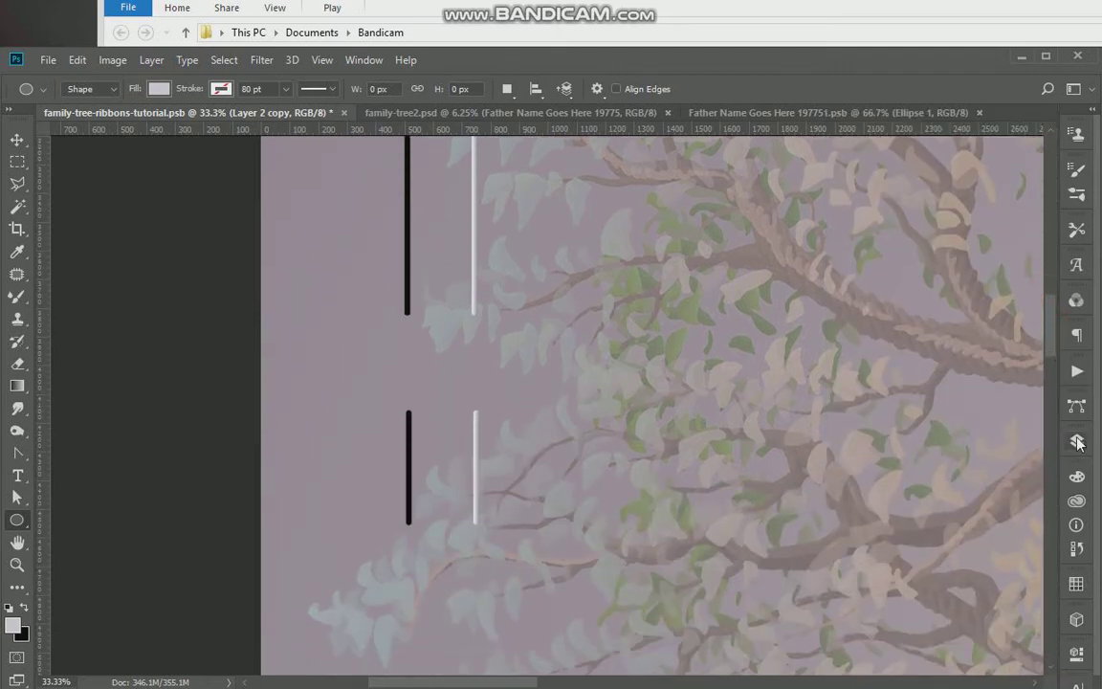
click(1077, 442)
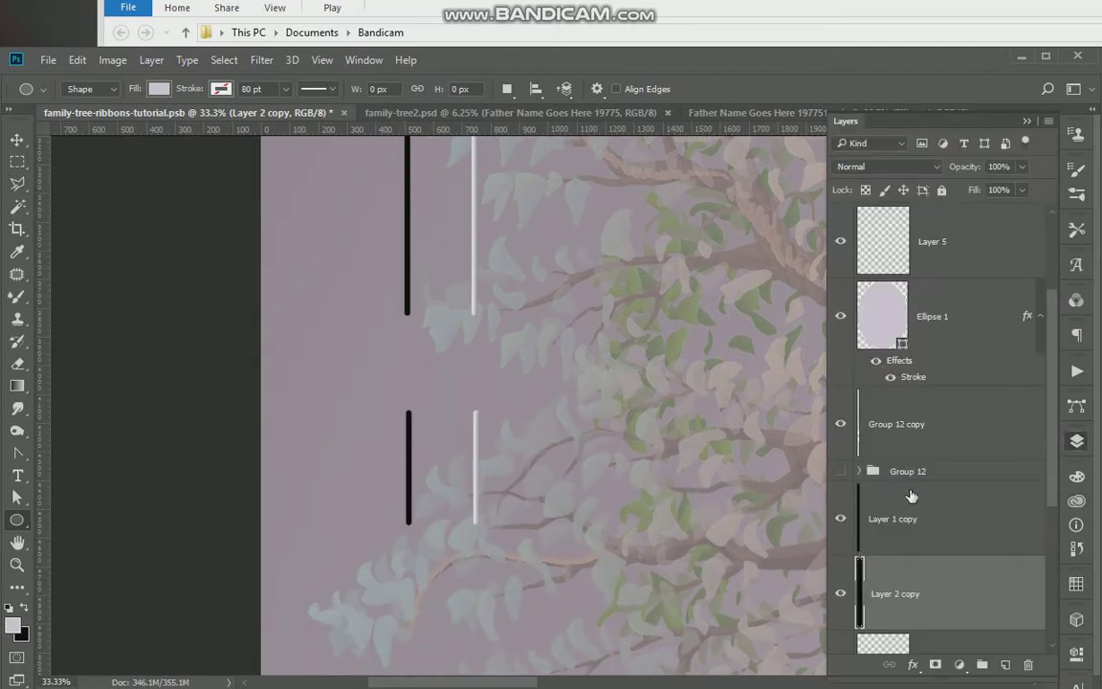
Define the lower black line as a 400 px brush preset named Sampled Brush 10.
ctrl+click(859, 595)
click(76, 59)
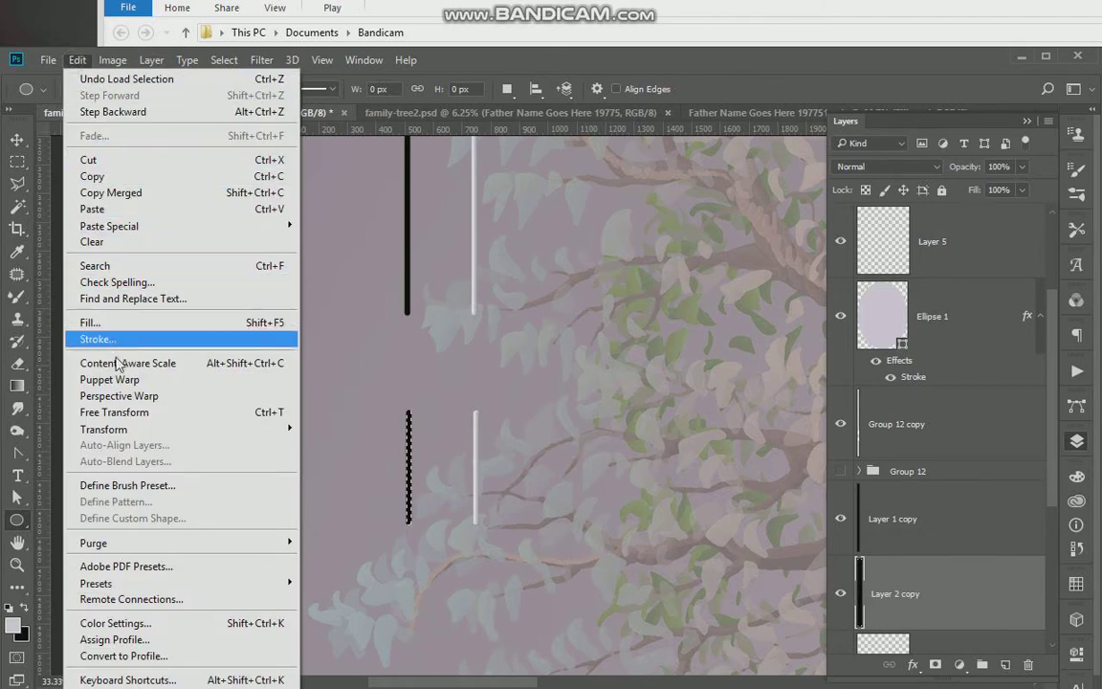
click(120, 485)
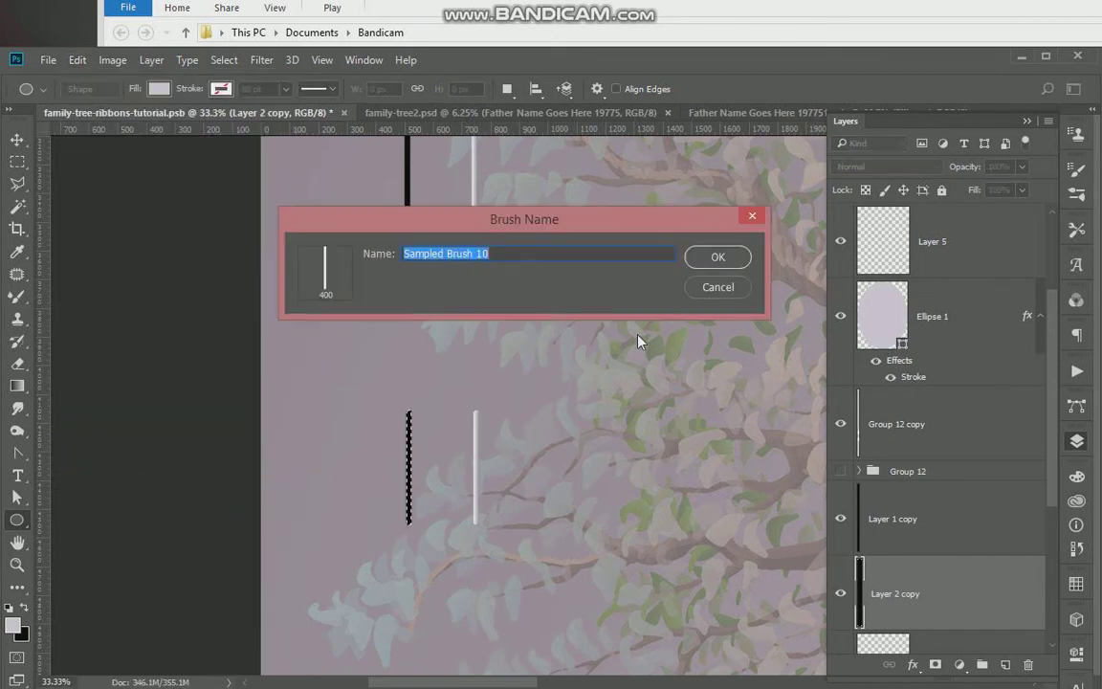
click(718, 258)
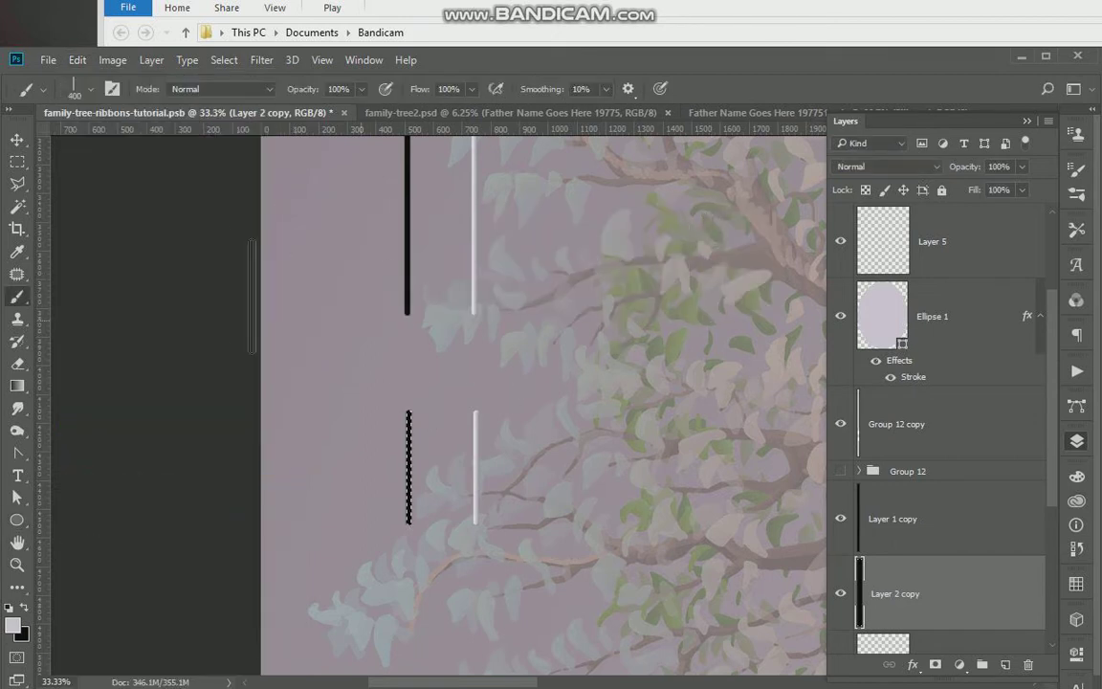
Switch to the Mixer Brush and drop the selection around the black line.
right_click(17, 297)
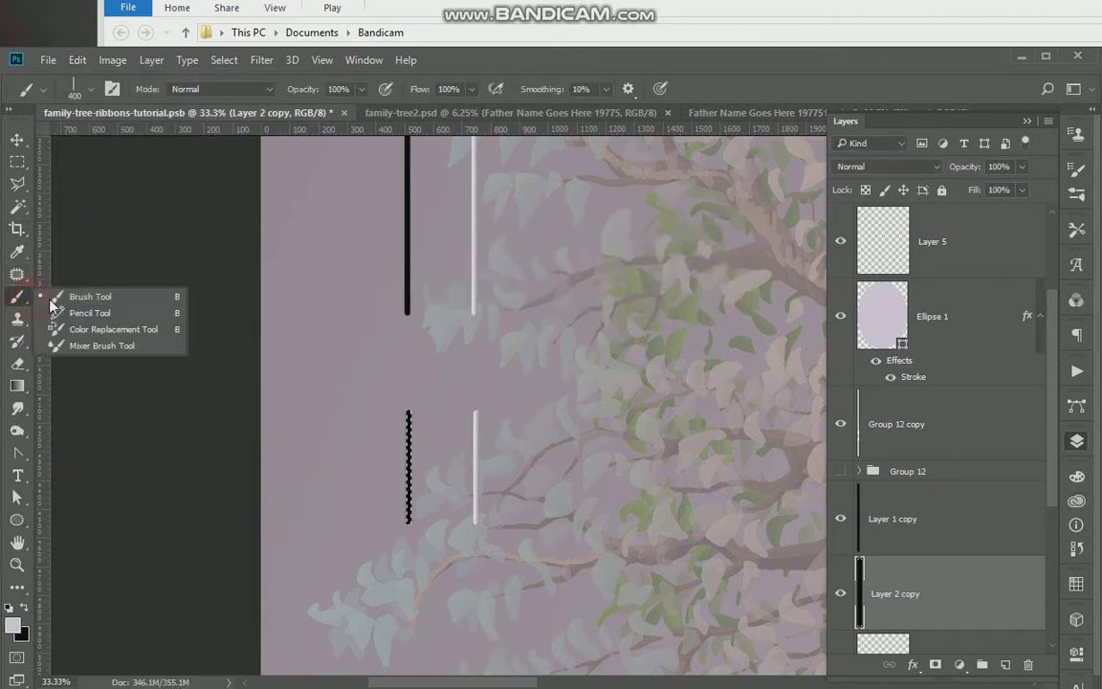
click(70, 346)
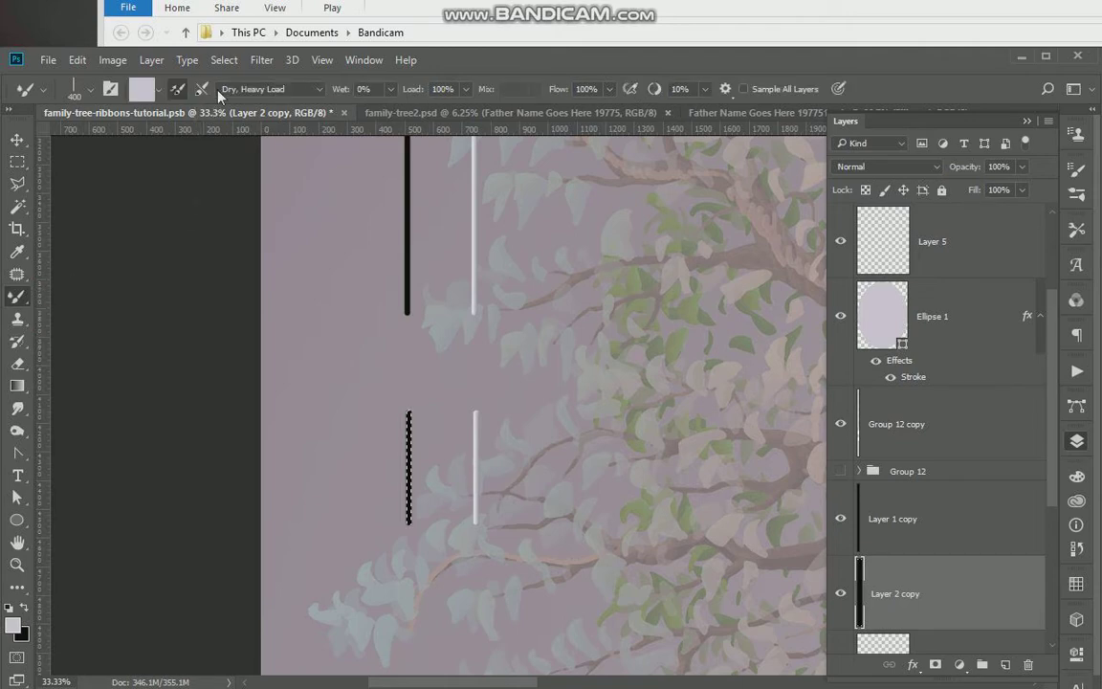
click(223, 59)
click(246, 95)
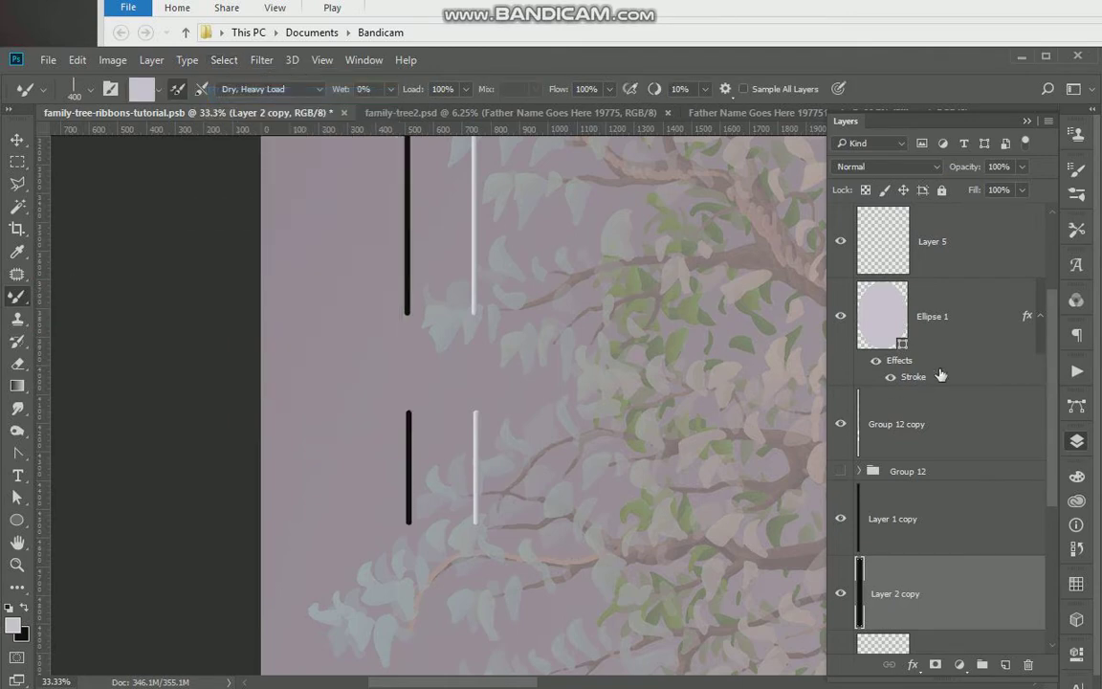
On Layer 5, load the Mixer Brush with the lower white line's colour.
click(952, 261)
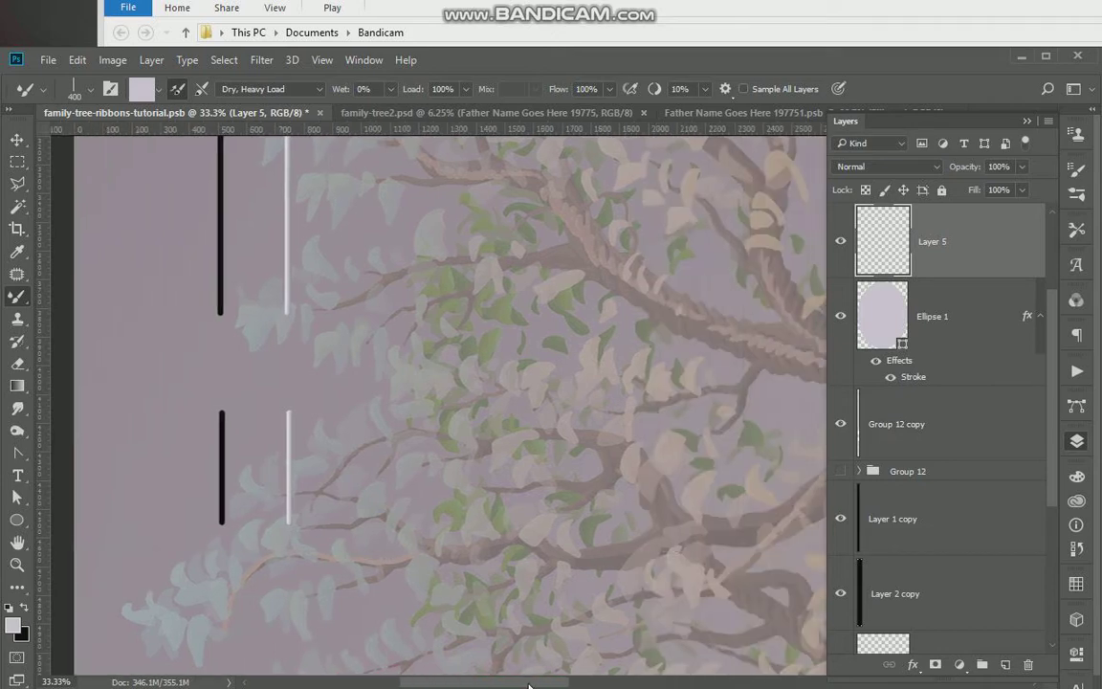
drag(497, 682, 531, 683)
key(alt+bracketleft)
key(alt+bracketleft)
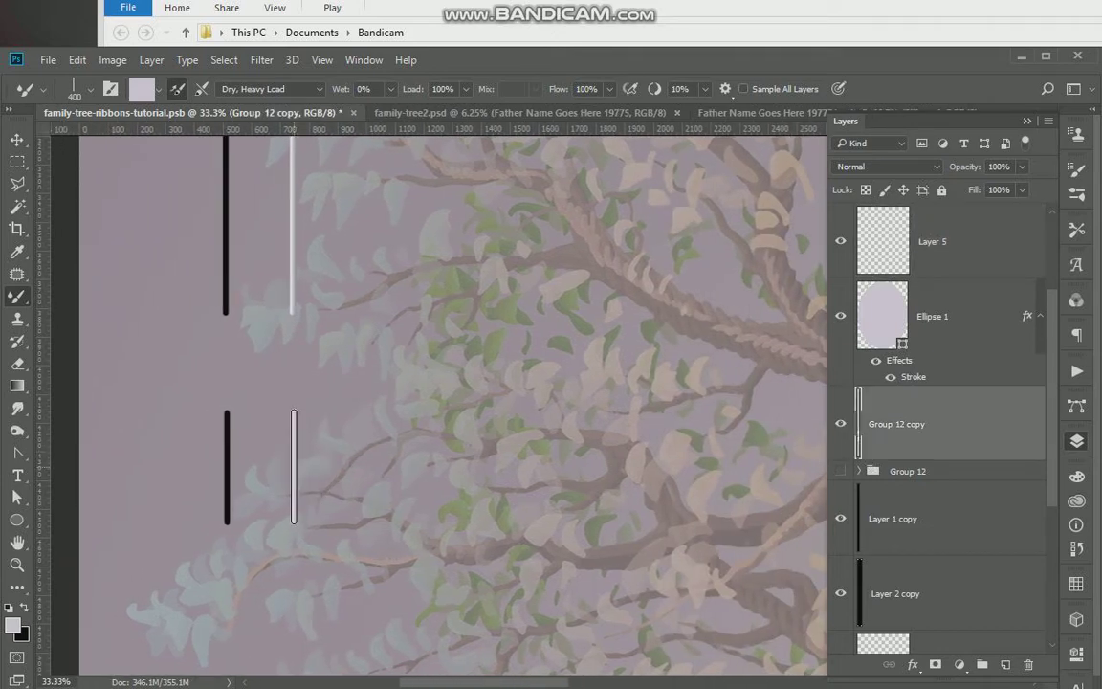
alt+click(294, 466)
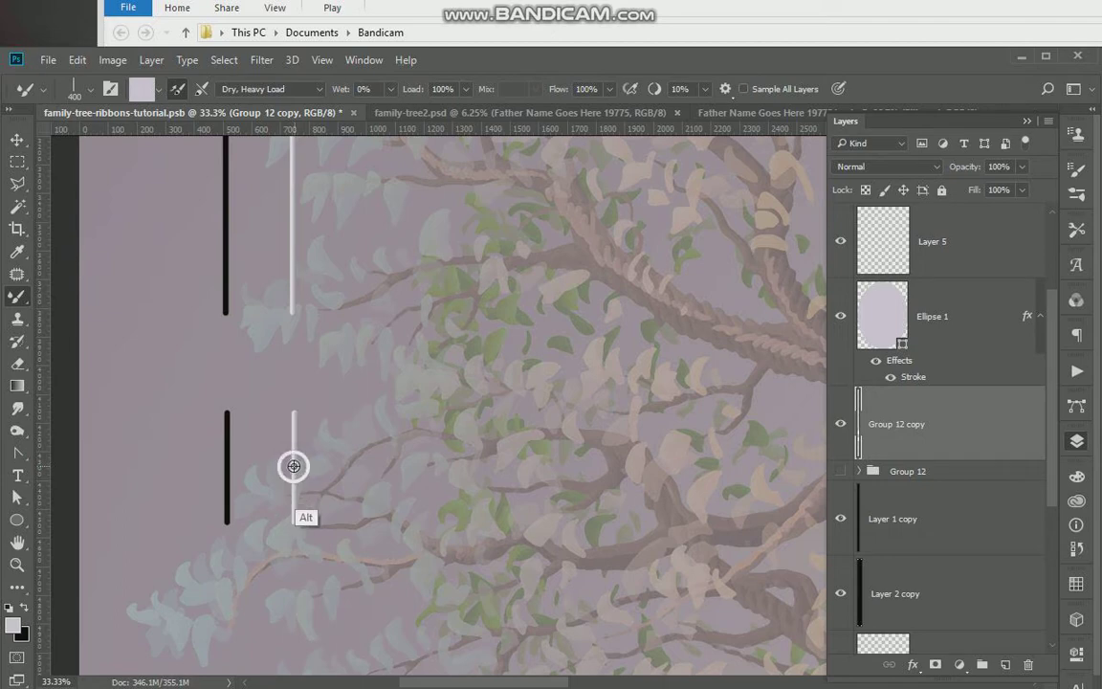
alt+click(294, 466)
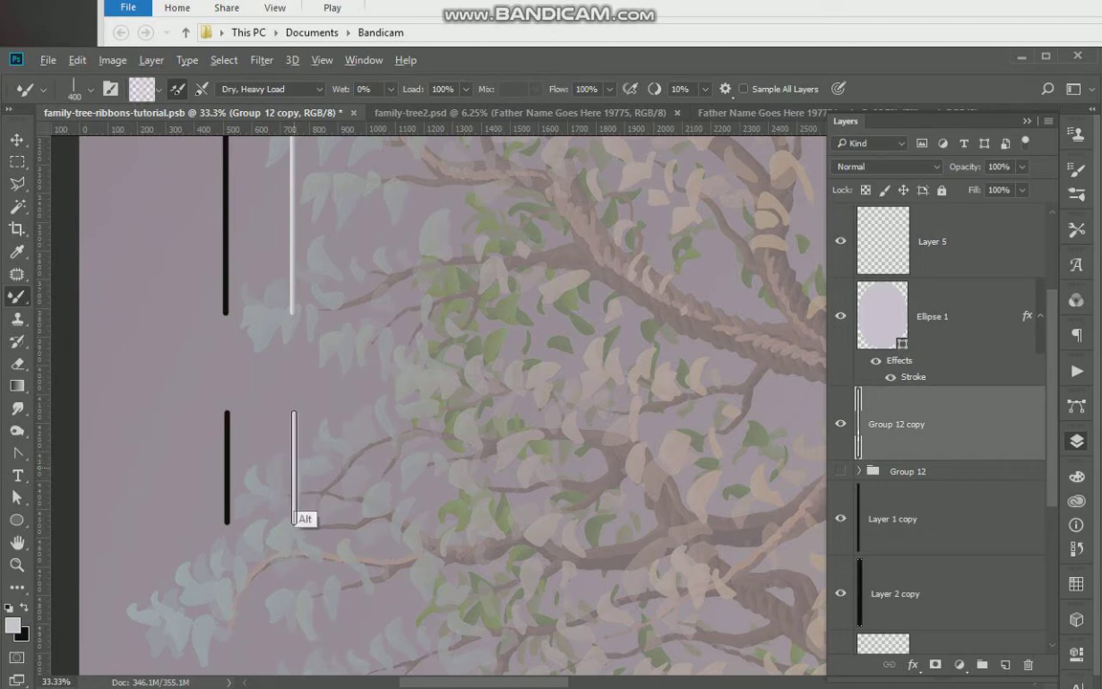
alt+click(293, 465)
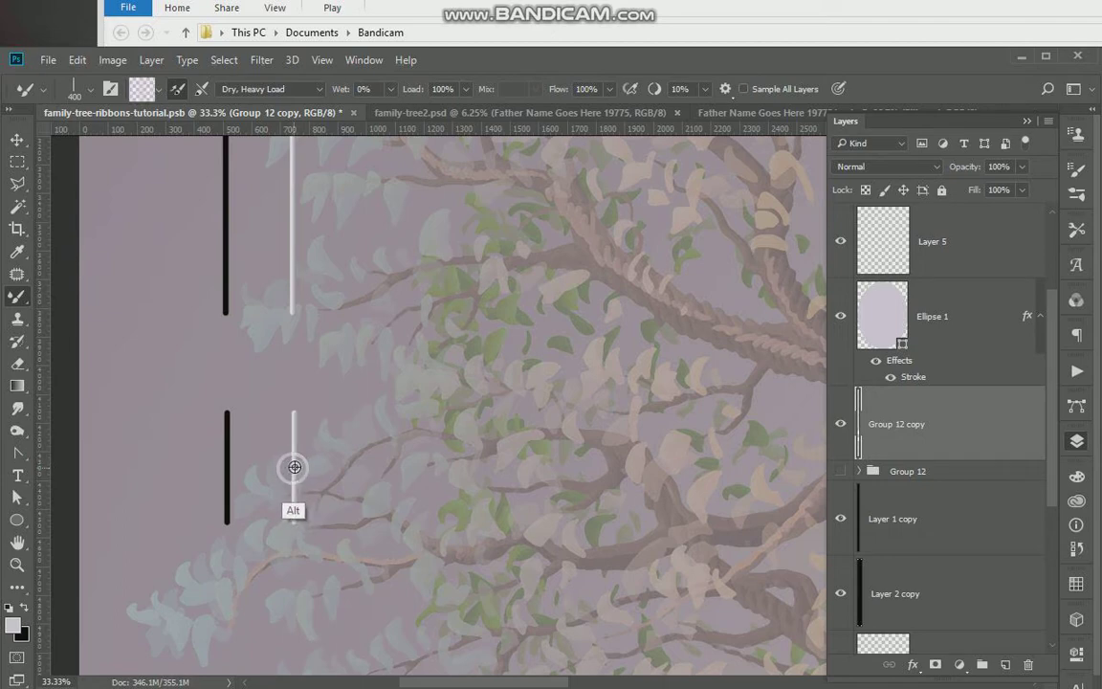
click(866, 222)
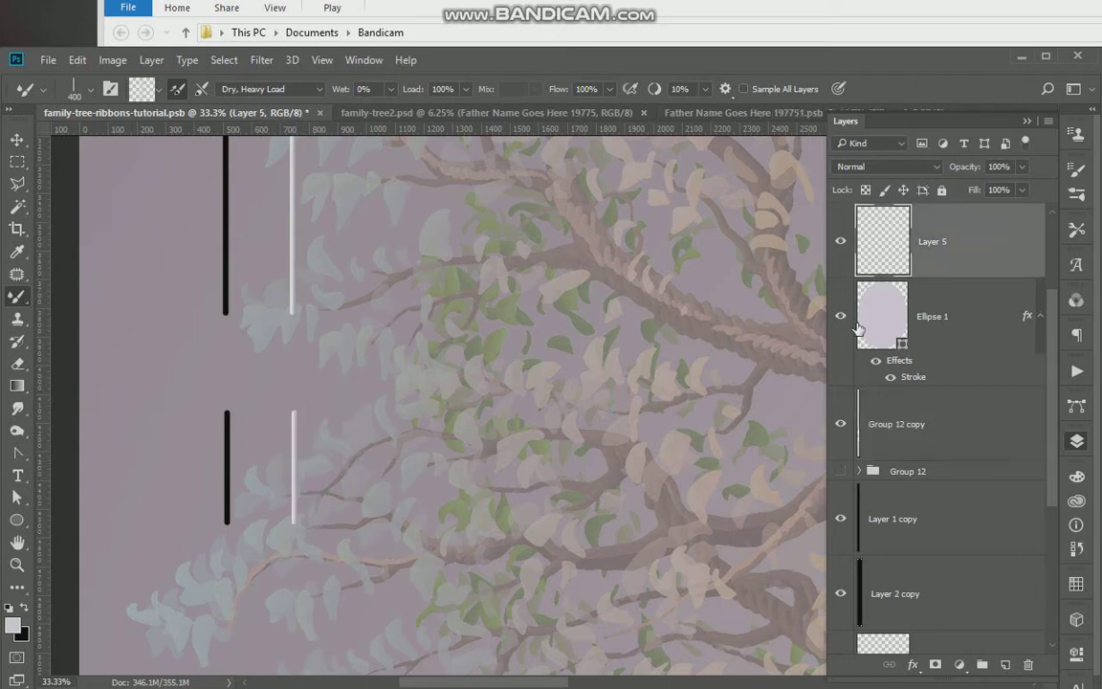
key(ctrl+minus)
key(ctrl+minus)
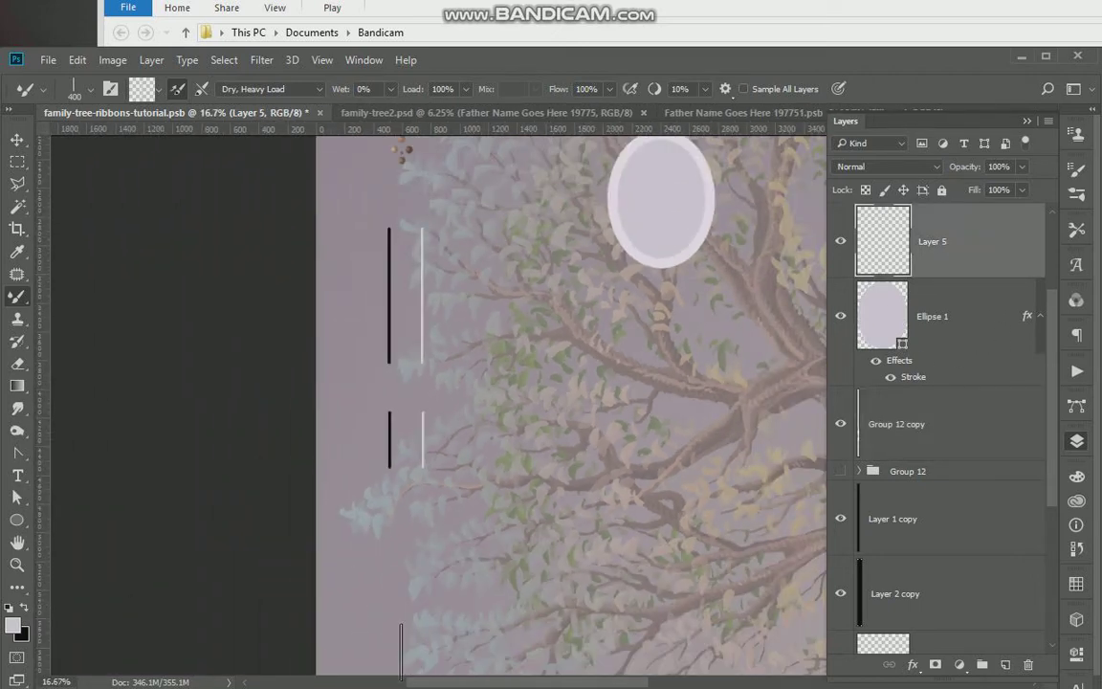
drag(475, 684, 514, 685)
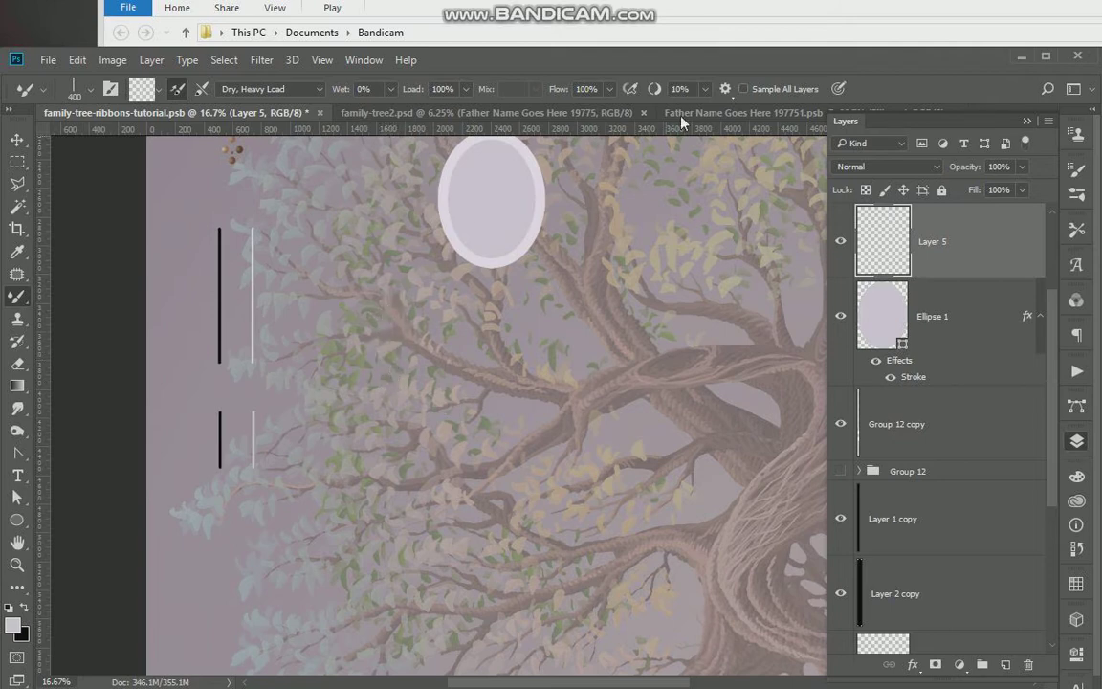
Set the Mixer Brush flow to 20%.
click(705, 89)
drag(693, 110, 779, 110)
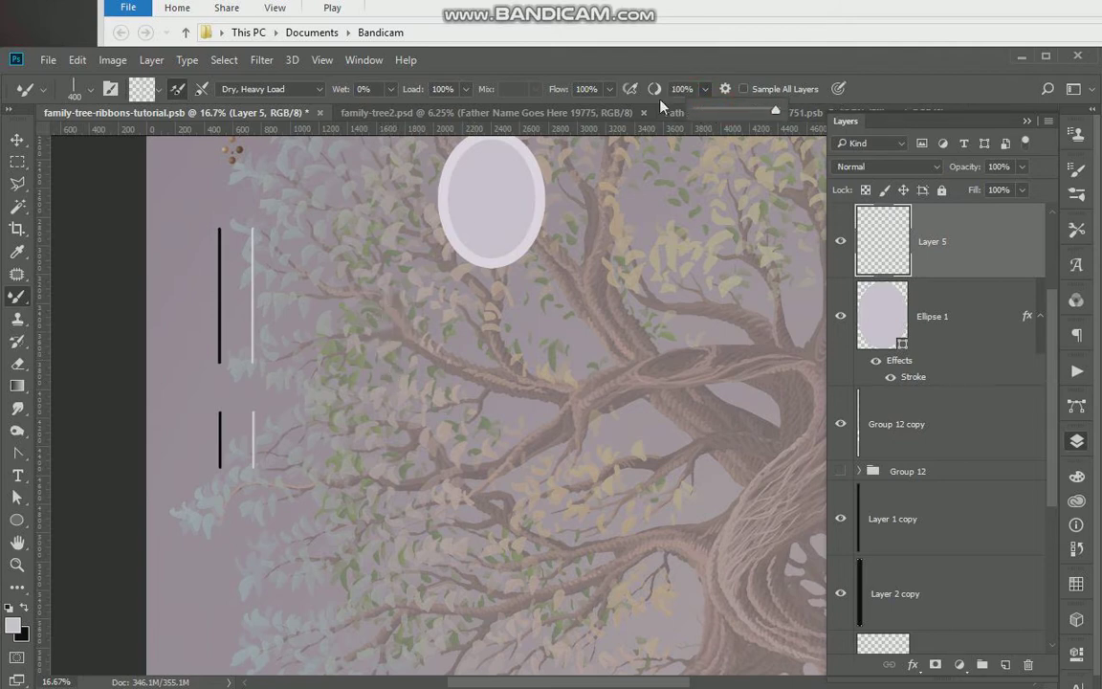
click(611, 90)
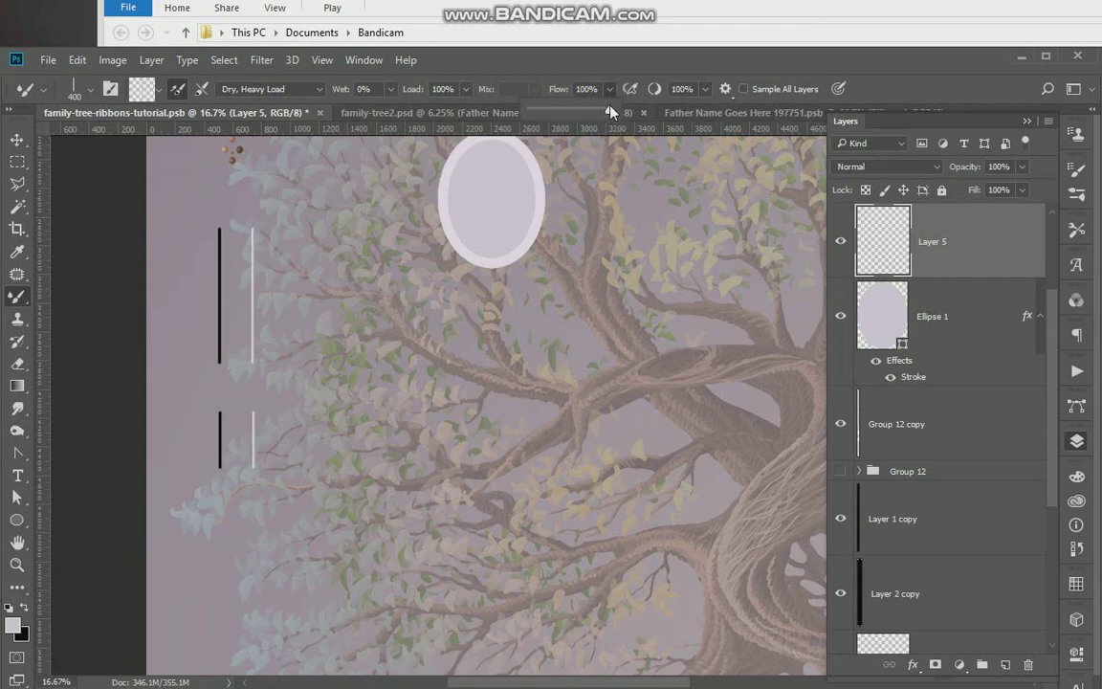
drag(568, 116, 561, 113)
click(581, 88)
text(20)
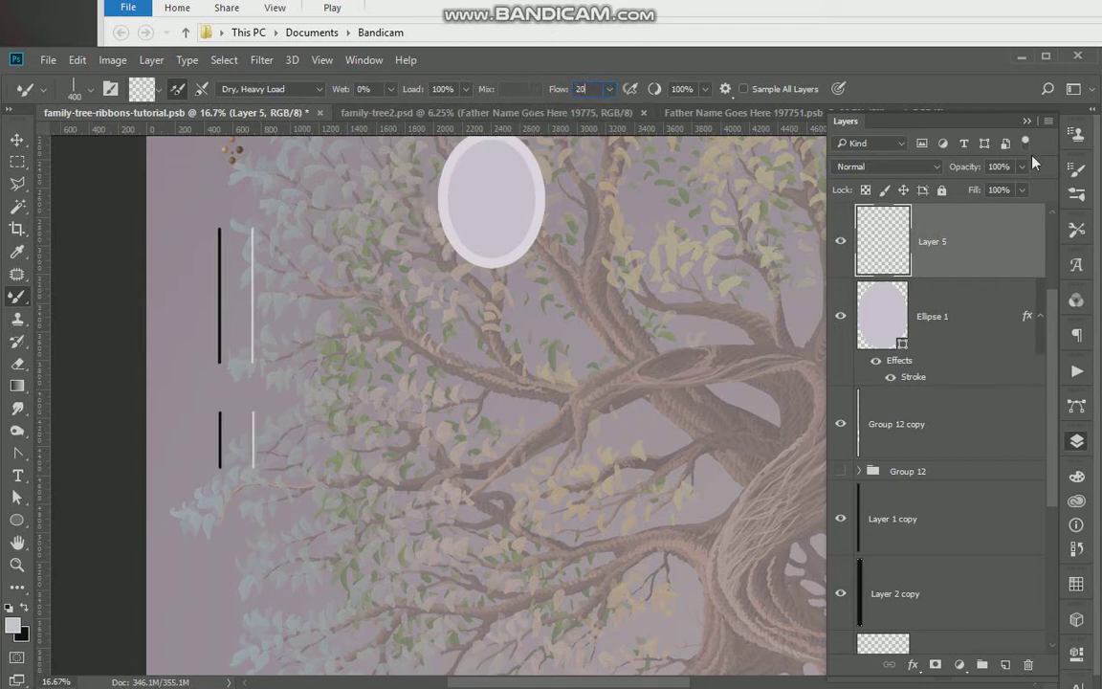
click(1077, 169)
Check the ribbon brush tip, then paint a pale scroll ribbon below the oval on Layer 5.
click(1077, 170)
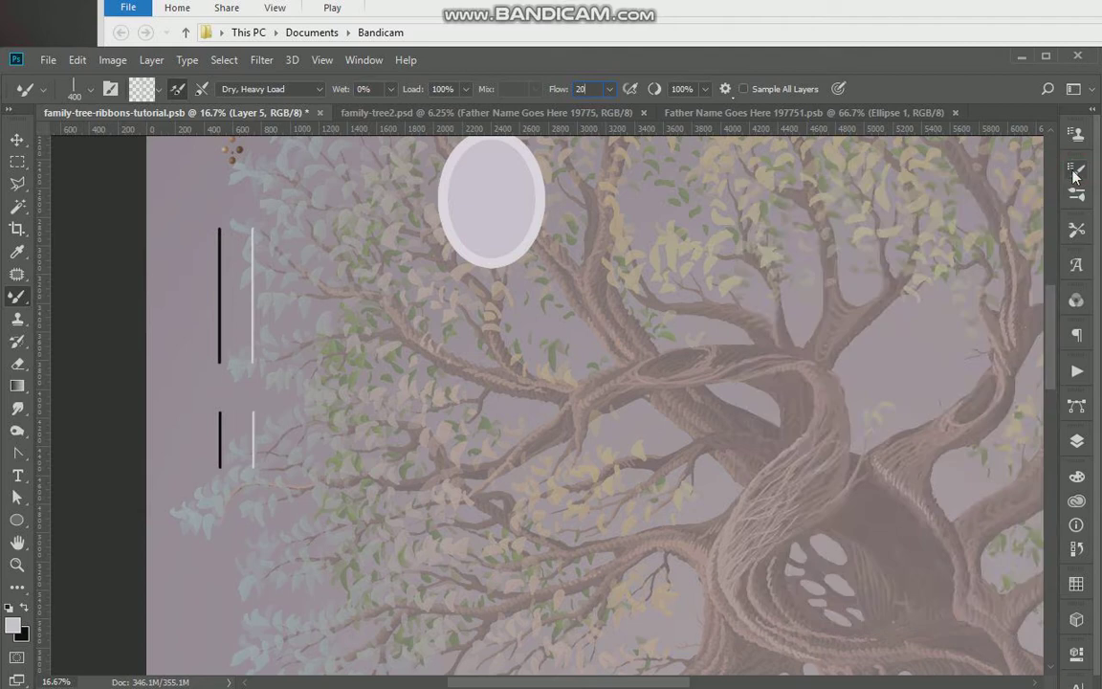
click(1077, 169)
click(815, 208)
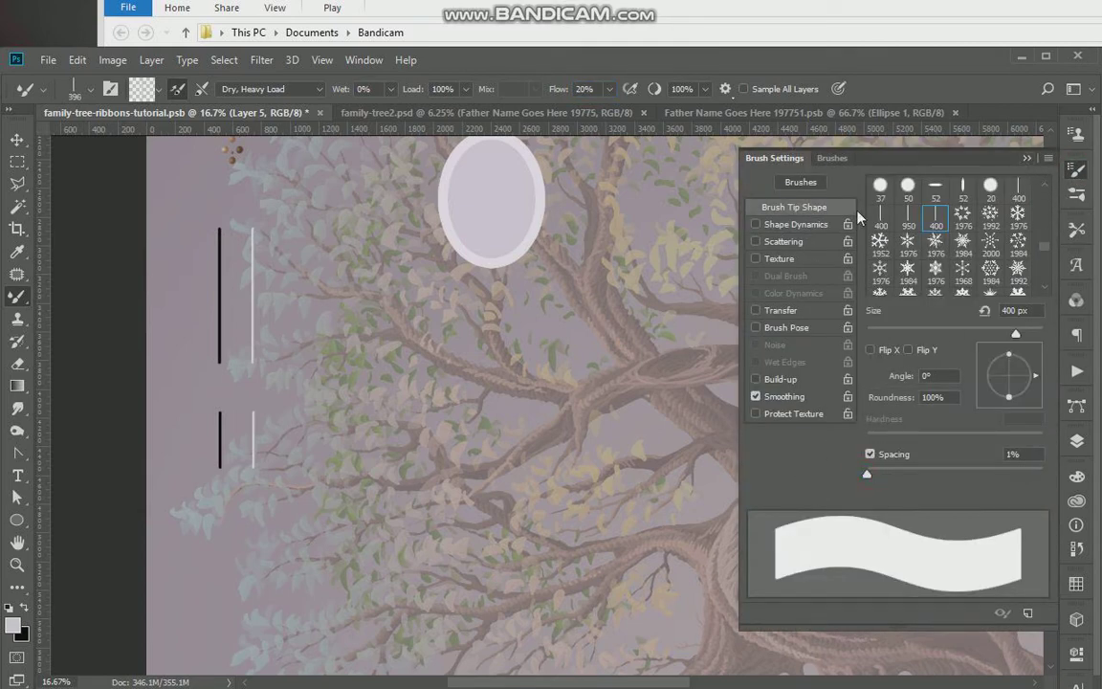
click(1025, 158)
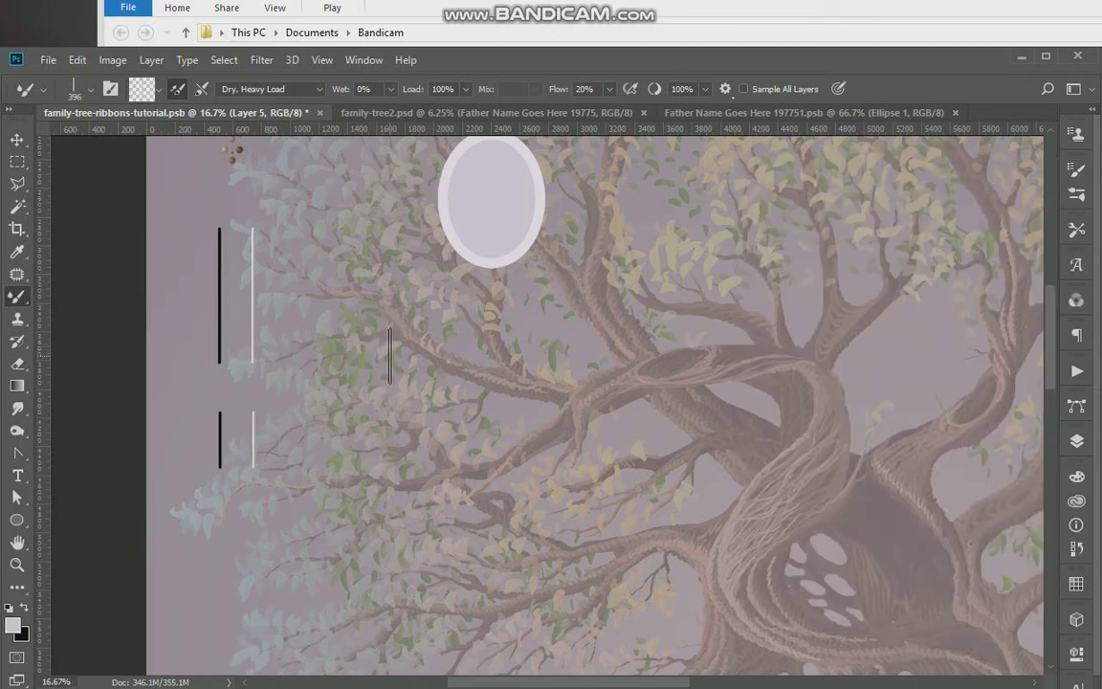
mouse_move(392, 355)
mouse_down()
mouse_move(363, 343)
mouse_move(546, 356)
mouse_move(565, 345)
mouse_move(560, 319)
mouse_move(532, 330)
mouse_move(539, 301)
mouse_move(556, 332)
mouse_move(544, 344)
mouse_move(572, 369)
mouse_move(551, 383)
mouse_up()
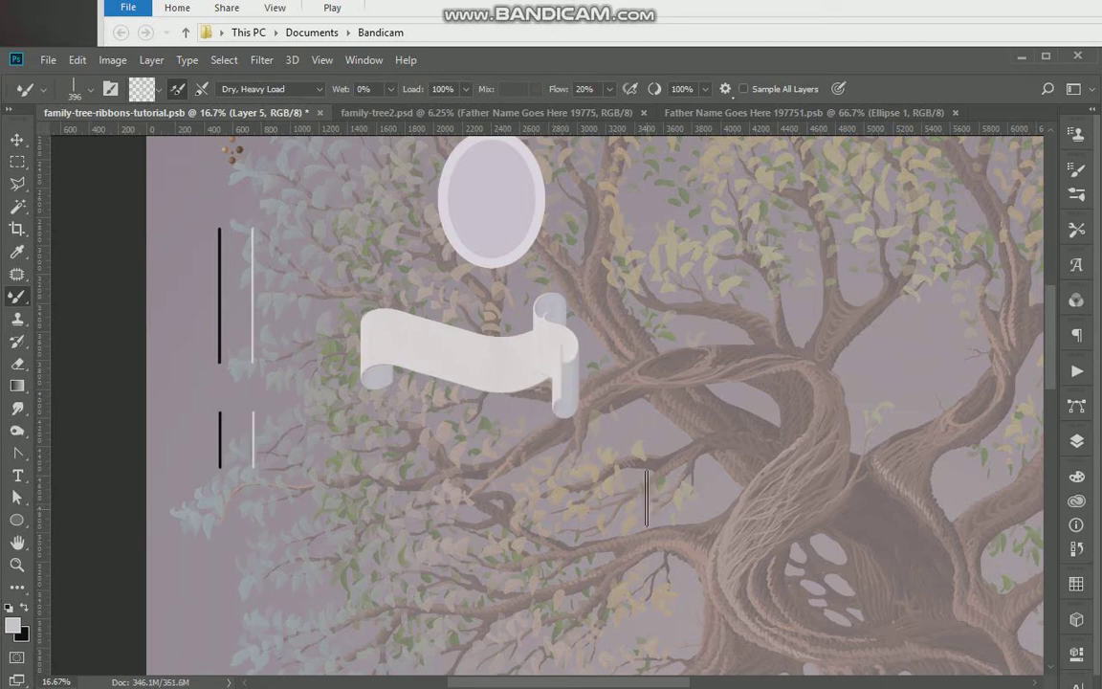
Paint a second pale ribbon lower on the canvas on a new Layer 6.
click(1074, 436)
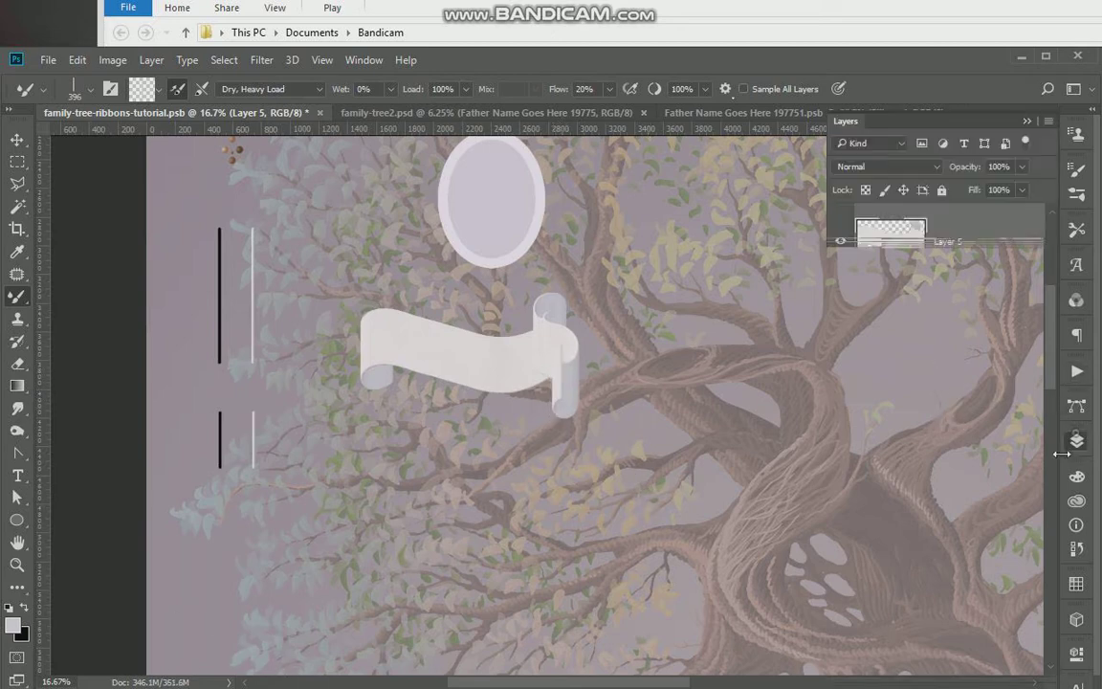
click(1006, 664)
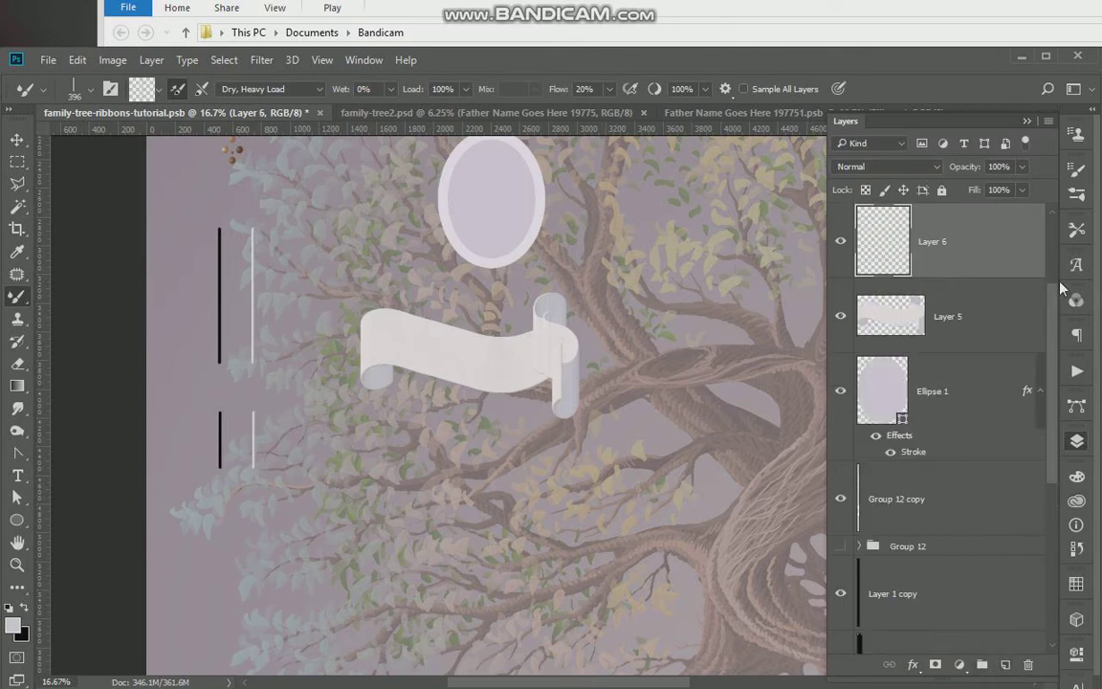
click(1028, 123)
mouse_move(402, 492)
mouse_down()
mouse_move(384, 479)
mouse_move(560, 497)
mouse_move(579, 478)
mouse_move(564, 450)
mouse_move(545, 473)
mouse_move(549, 495)
mouse_move(570, 493)
mouse_move(577, 528)
mouse_up()
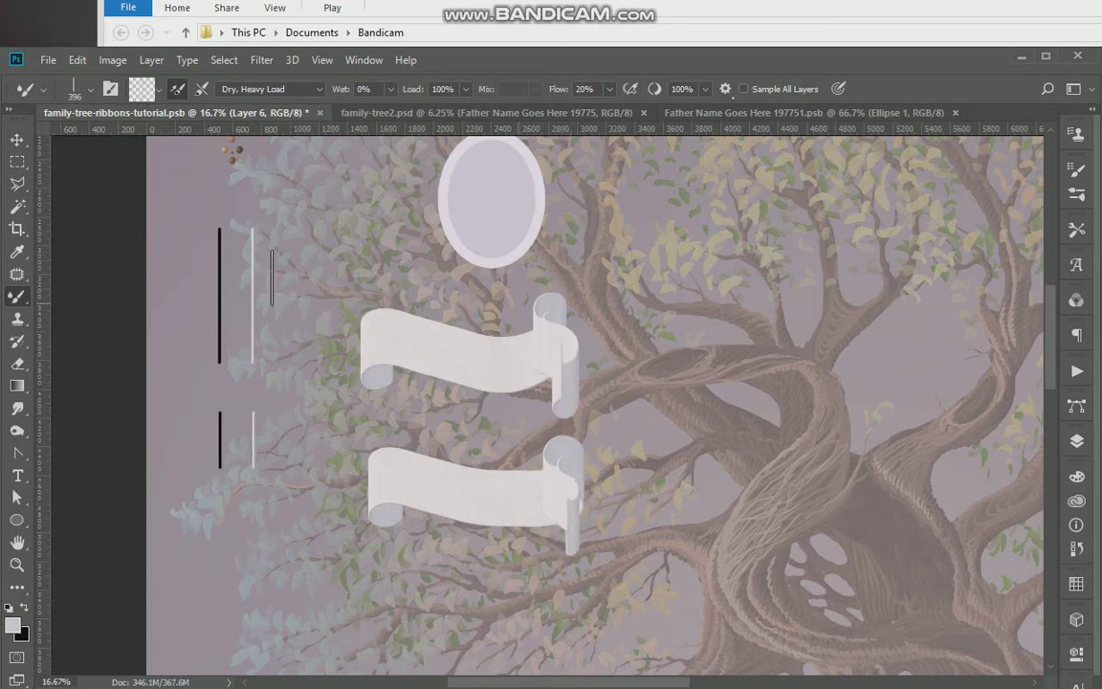
click(17, 140)
Hide the Layer 5 ribbon and move the Layer 6 ribbon up onto the oval's bottom.
click(534, 355)
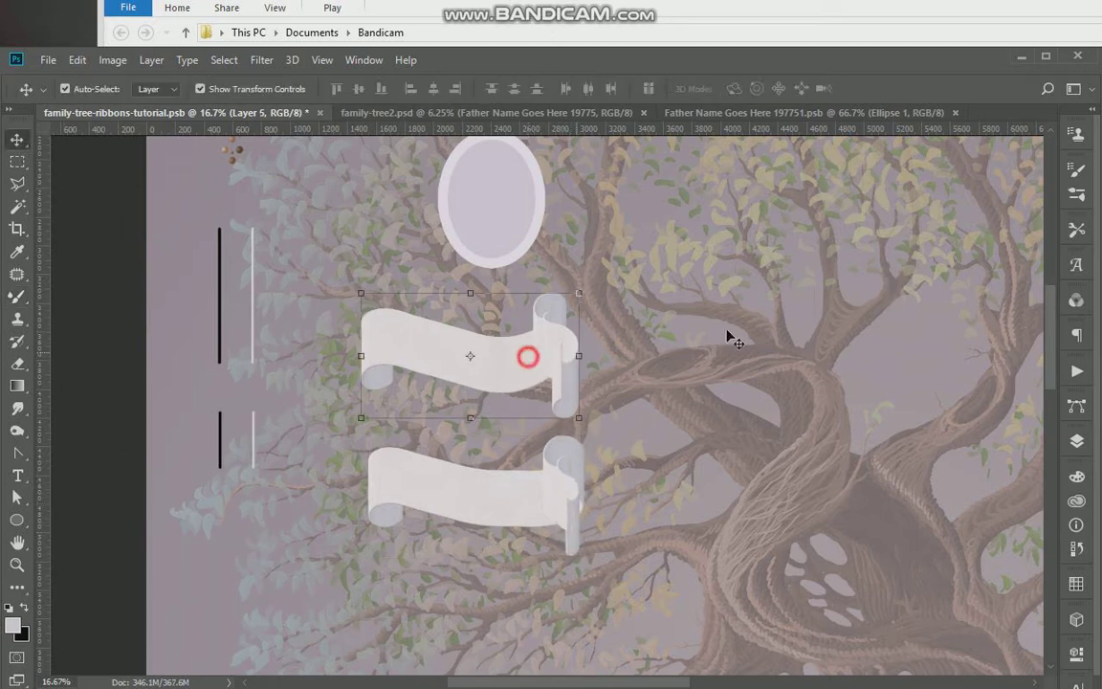
click(1078, 443)
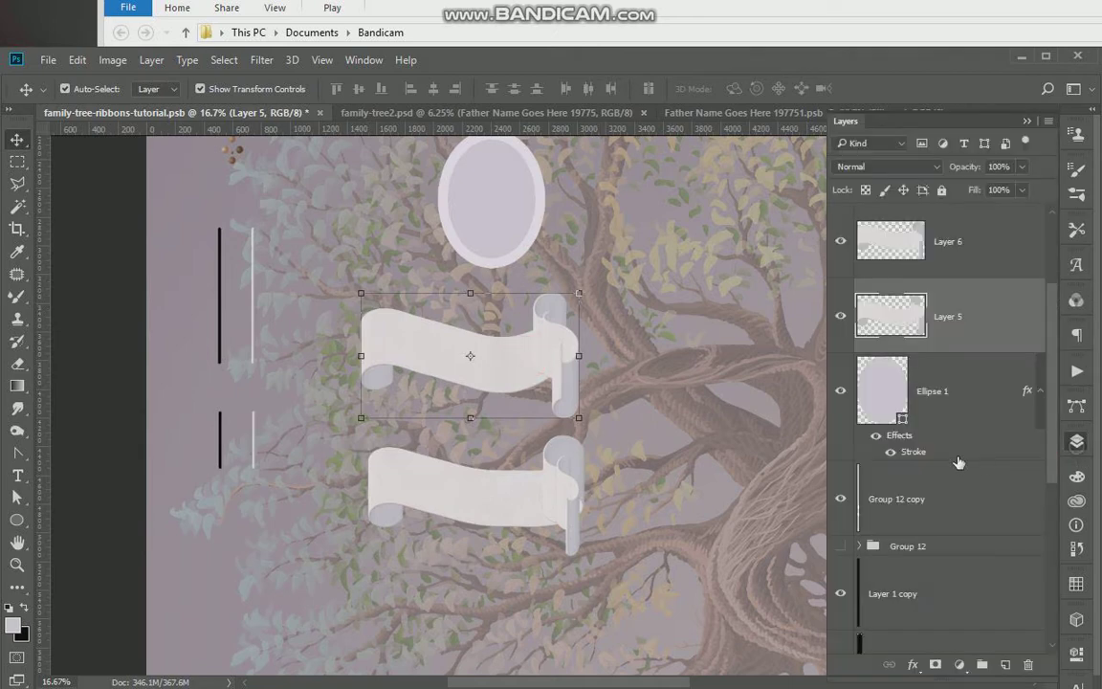
click(840, 316)
drag(574, 505, 551, 290)
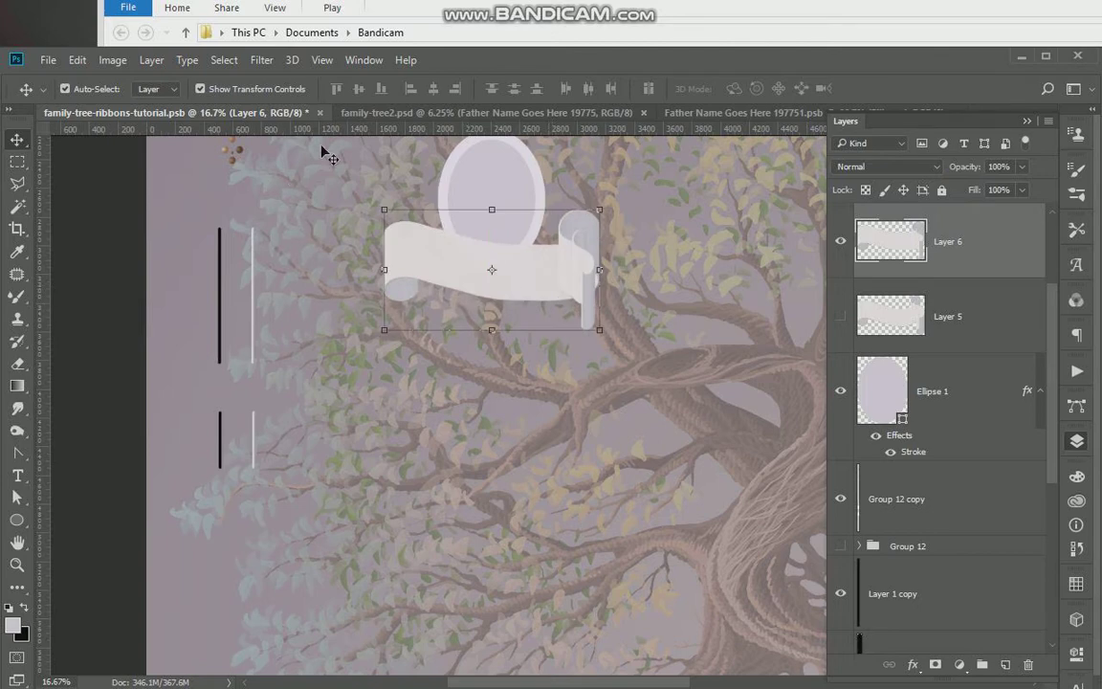
Scale the Layer 6 ribbon down to about 75% and settle it under the oval.
drag(600, 330, 540, 281)
drag(401, 255, 410, 257)
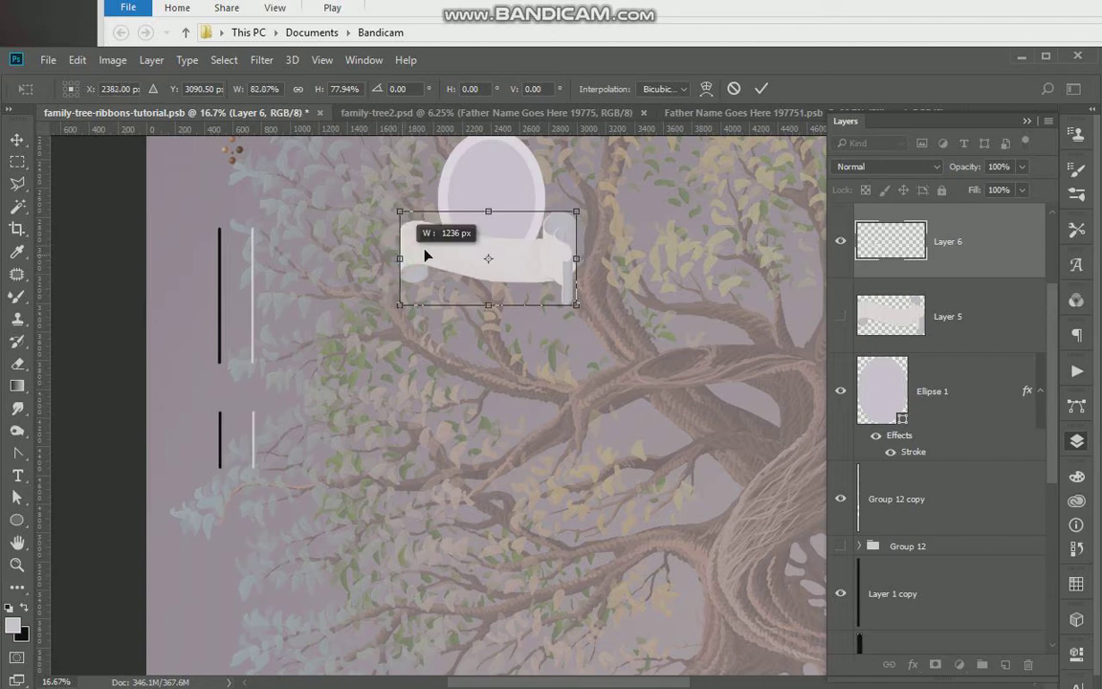
drag(571, 216, 564, 220)
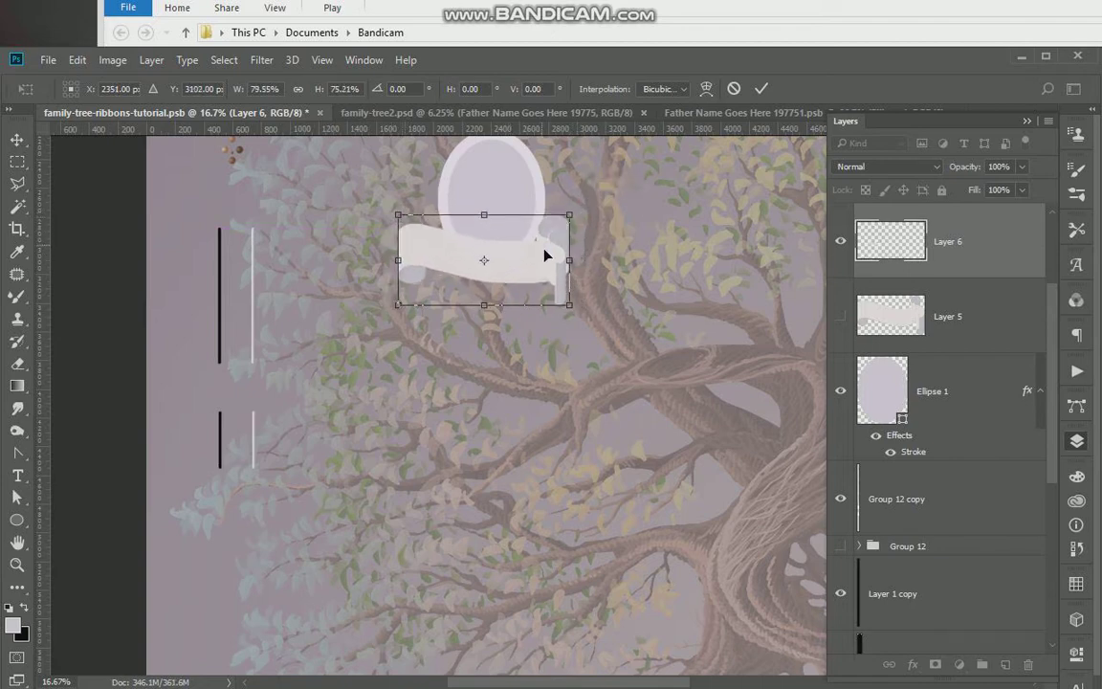
drag(569, 215, 561, 221)
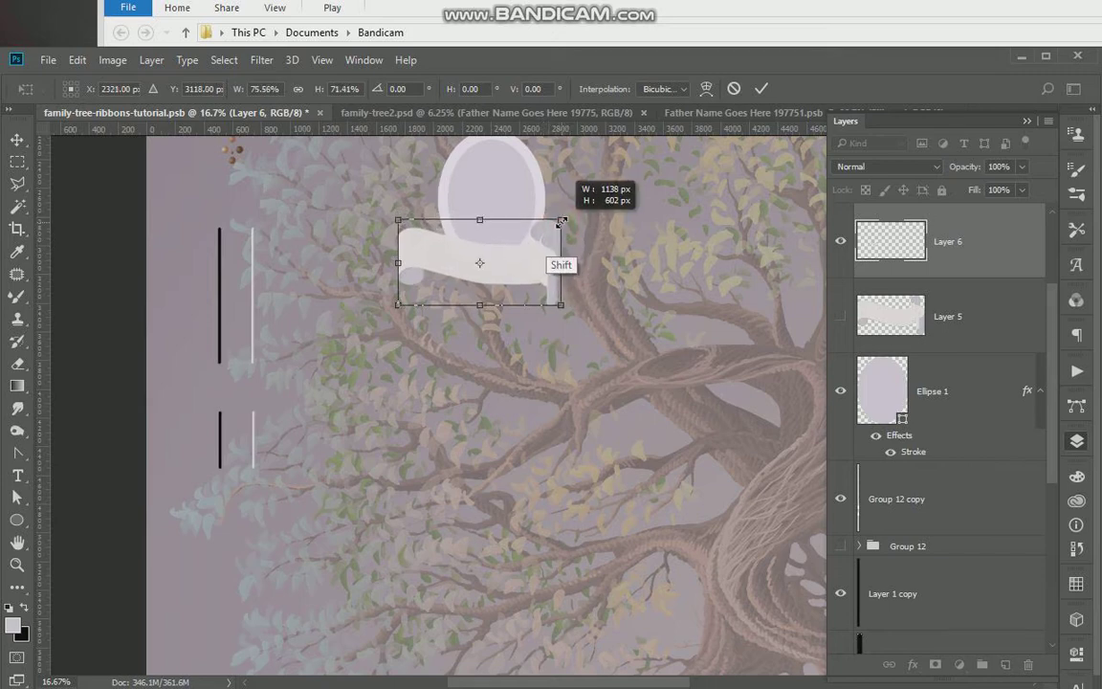
drag(472, 241, 485, 236)
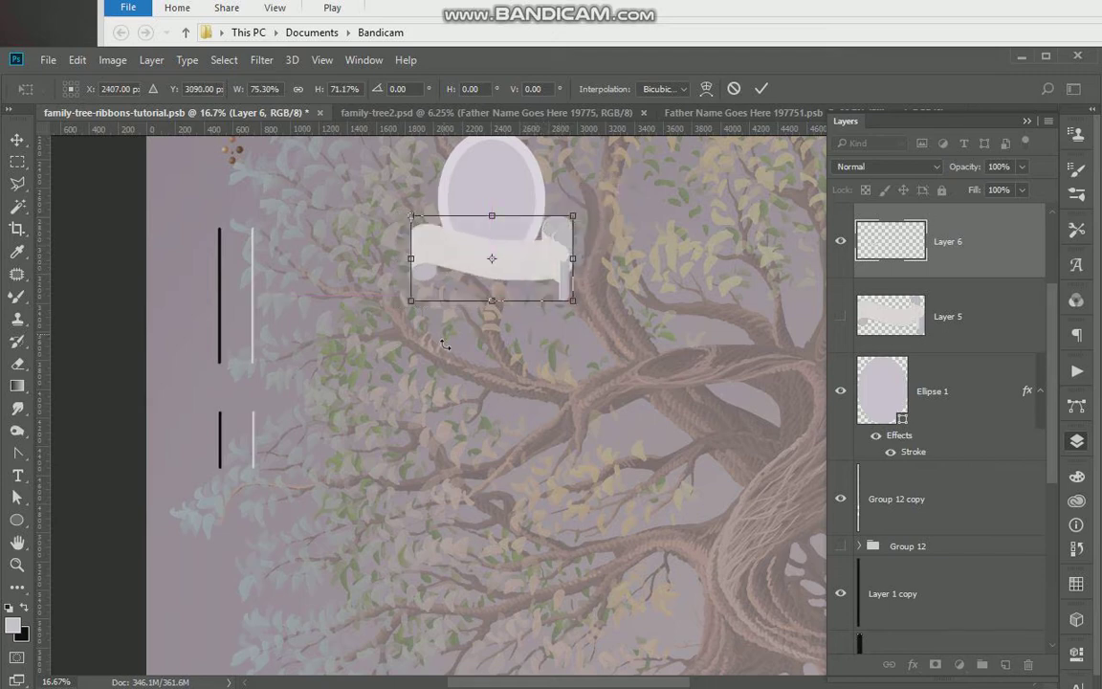
key(Return)
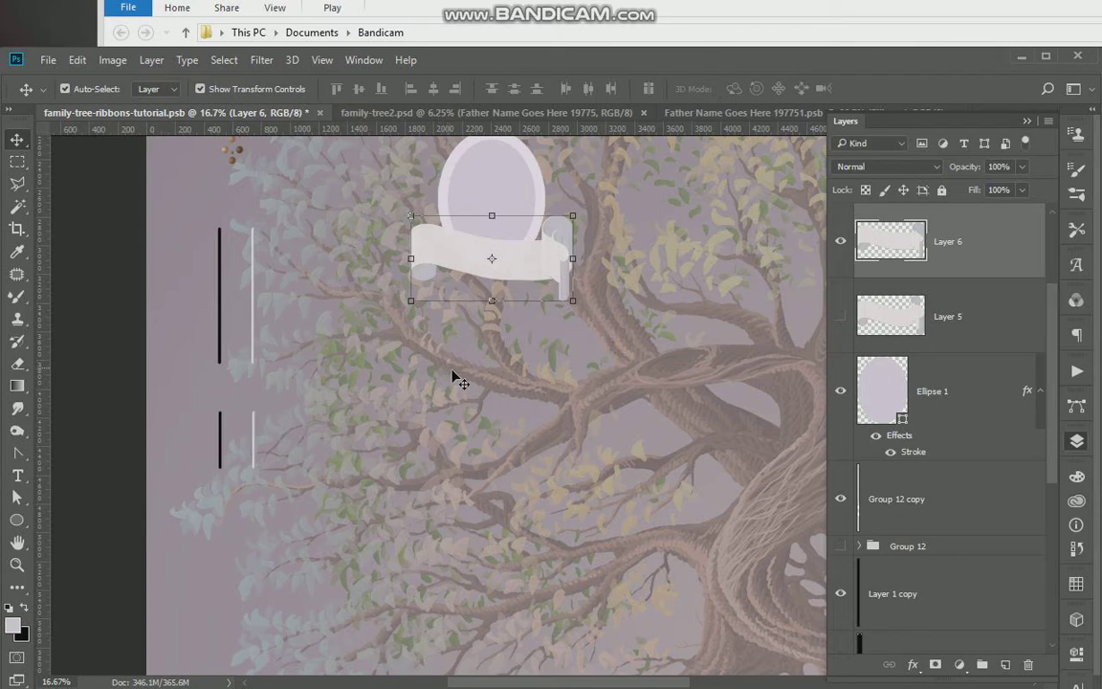
Paint a large wavy pale banner across the middle of the tree on a new Layer 7.
click(16, 298)
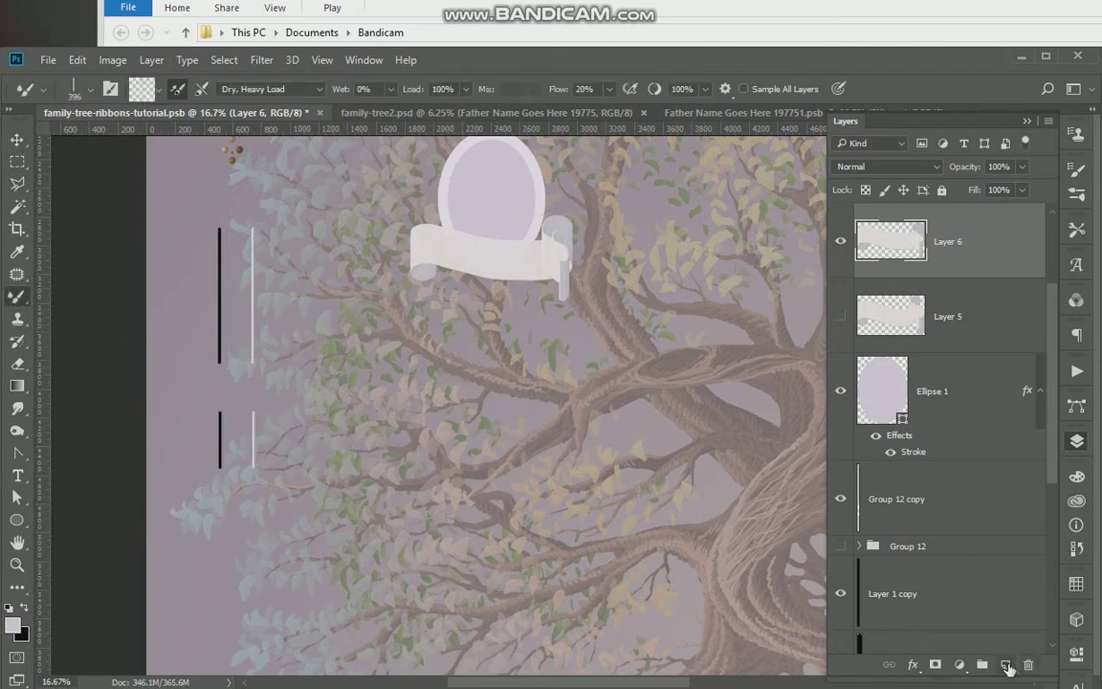
click(1005, 664)
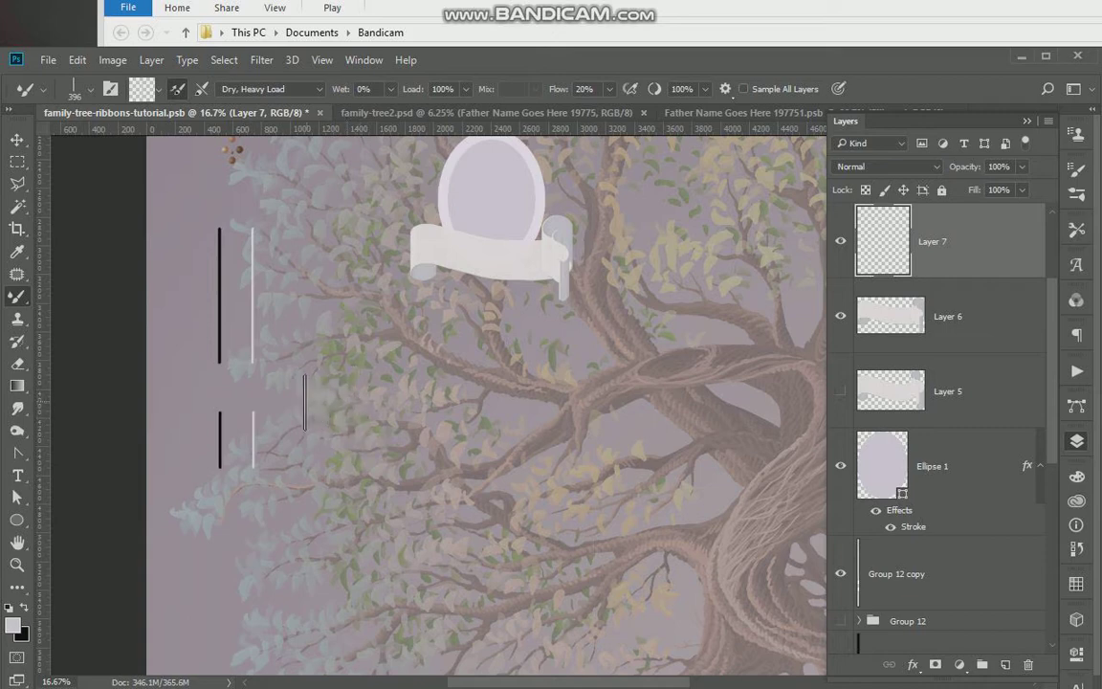
mouse_move(301, 402)
mouse_down()
mouse_move(631, 418)
mouse_move(540, 363)
mouse_move(568, 347)
mouse_move(615, 349)
mouse_move(717, 382)
mouse_move(744, 330)
mouse_up()
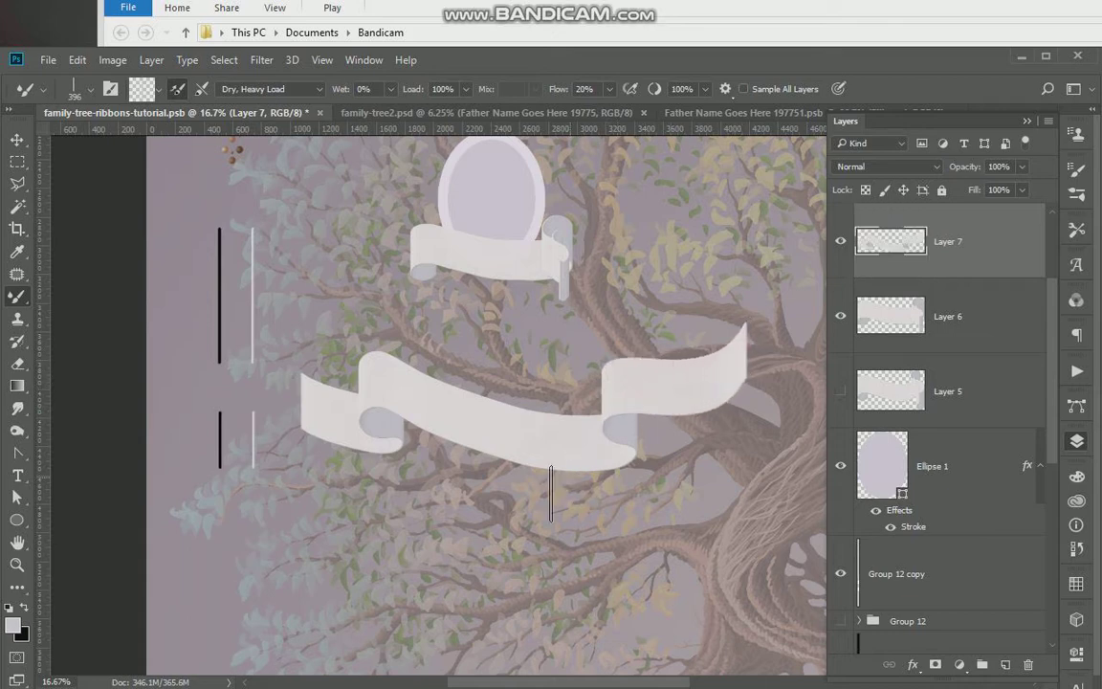
Cut a triangular notch out of the banner's right tip with the Polygonal Lasso.
click(17, 184)
click(752, 315)
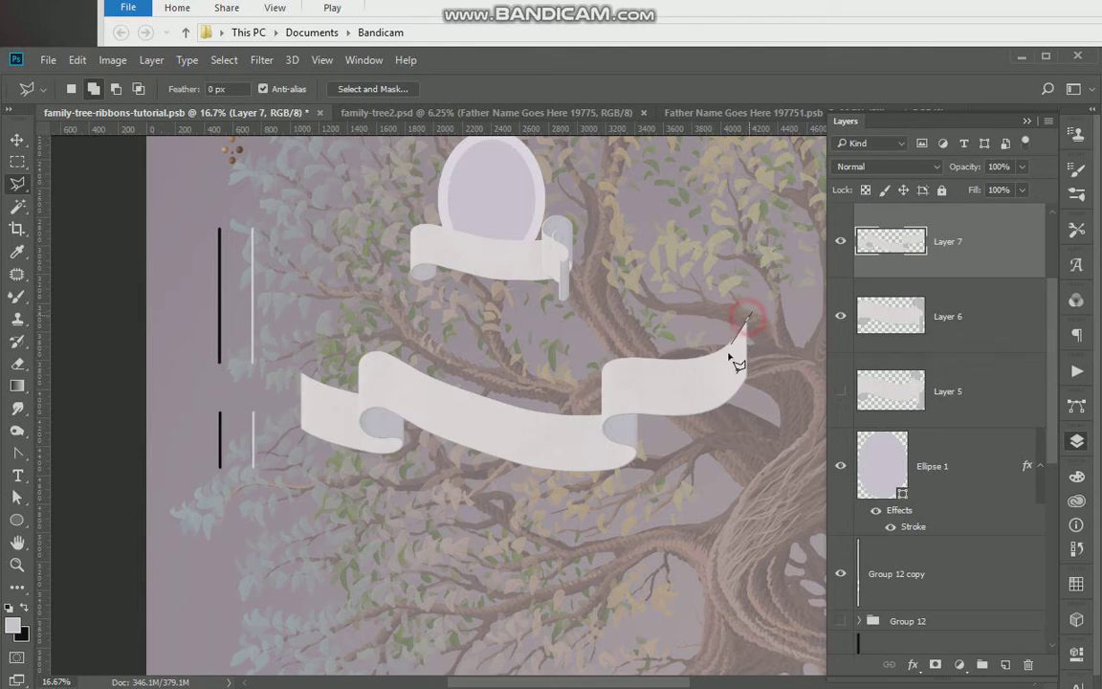
click(722, 373)
click(767, 383)
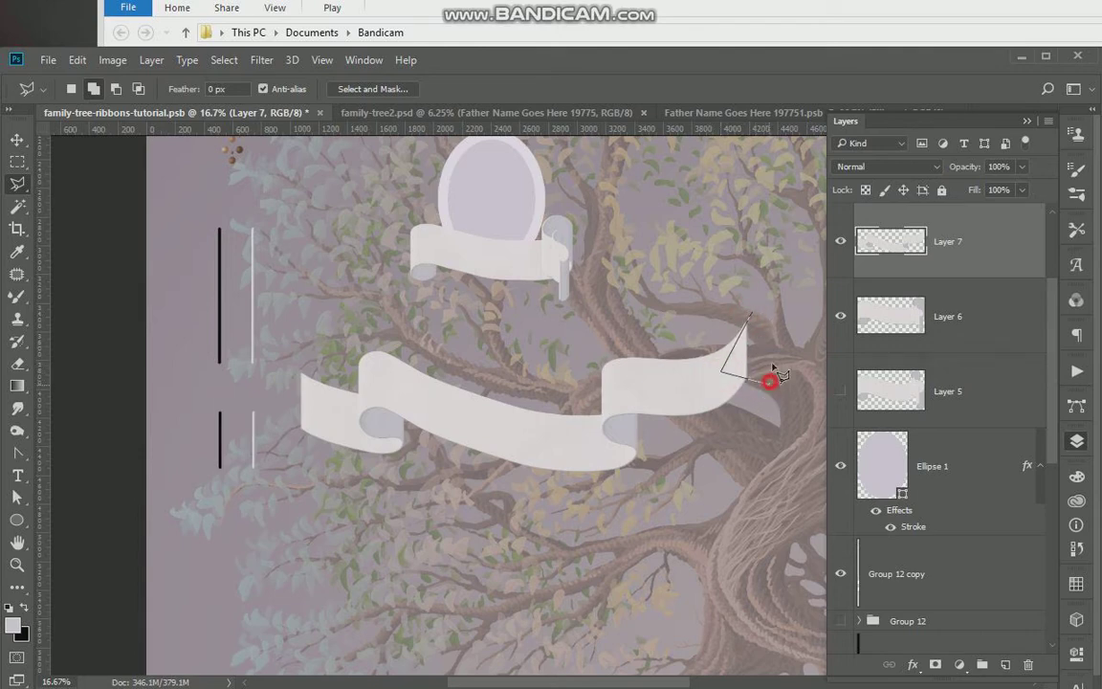
click(751, 316)
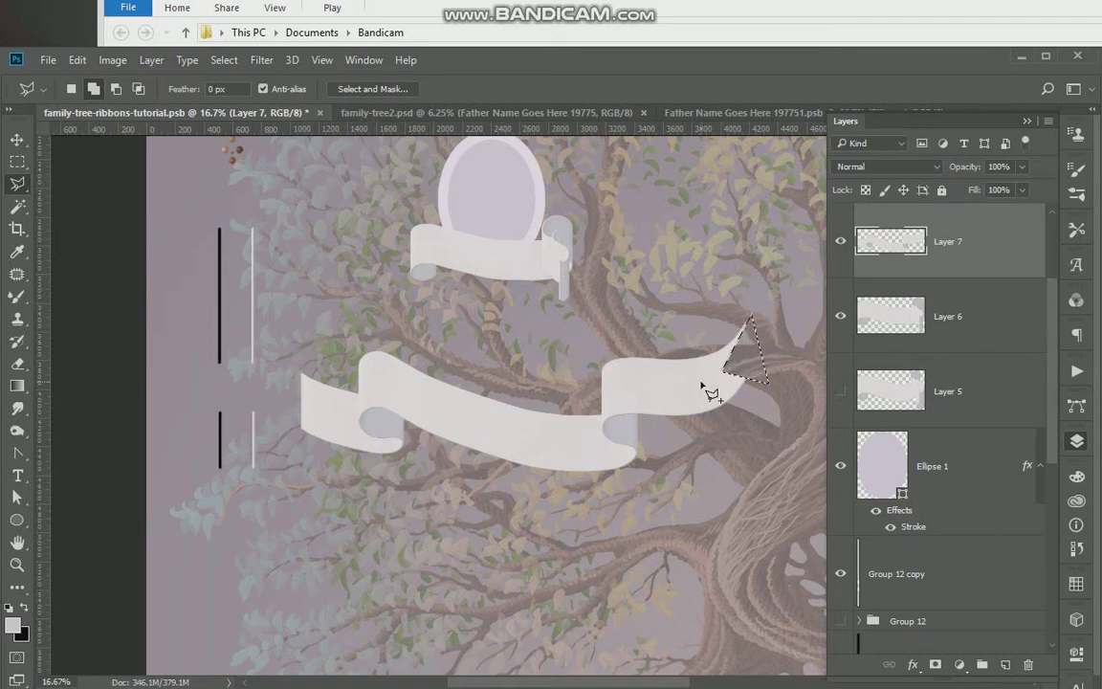
key(Delete)
click(223, 59)
click(229, 93)
Cut a matching triangular notch into the banner's left end and deselect.
click(291, 366)
click(326, 407)
click(287, 438)
click(290, 365)
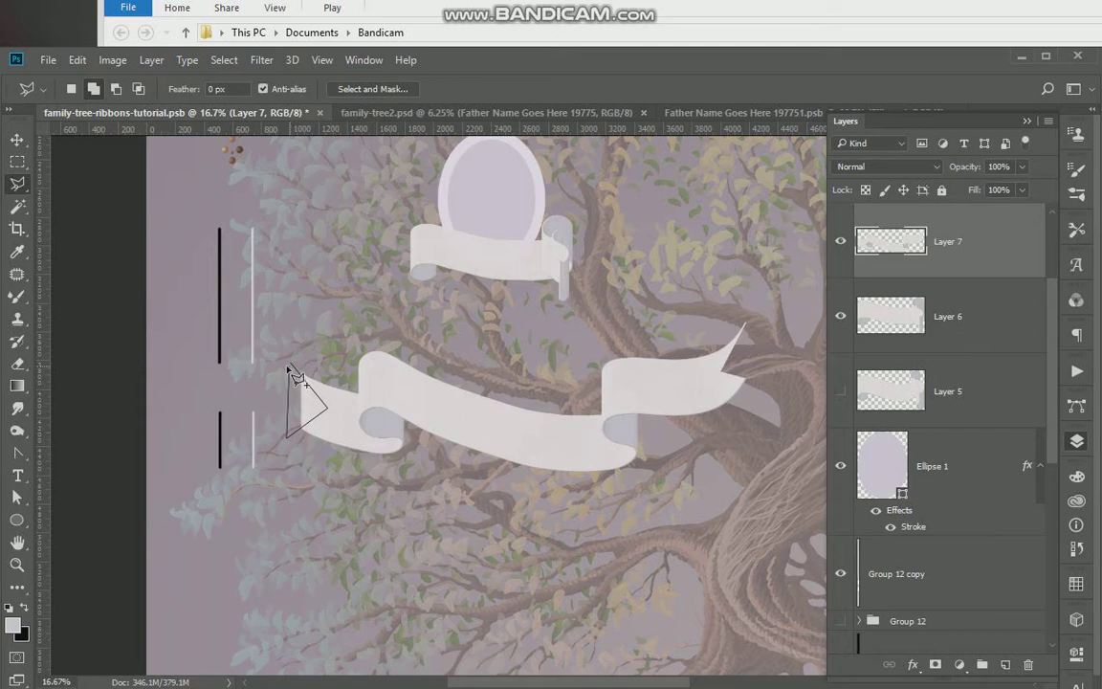
double_click(276, 442)
click(224, 60)
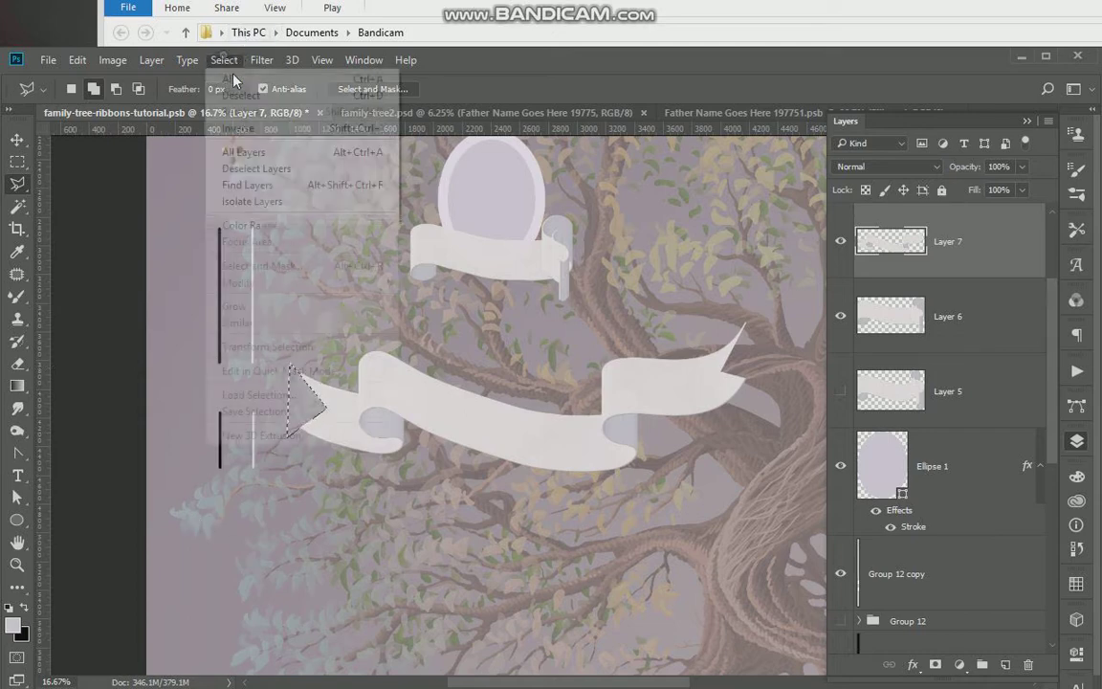
click(246, 93)
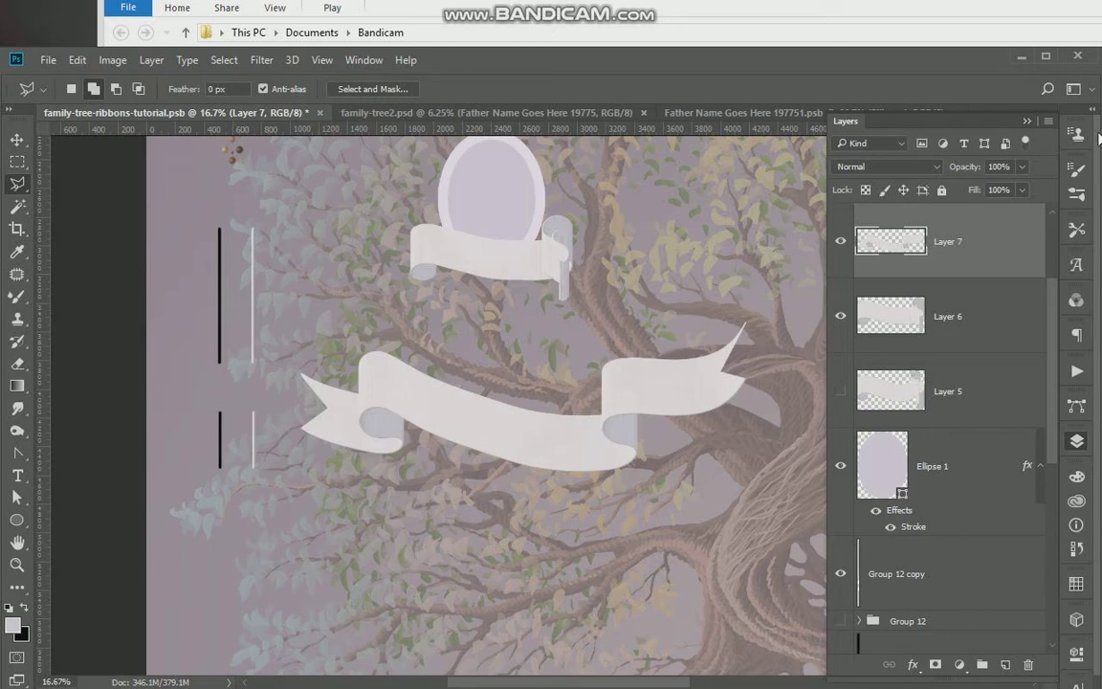
Apply a red reflected Gradient Overlay in Multiply mode to the Layer 7 banner.
right_click(949, 249)
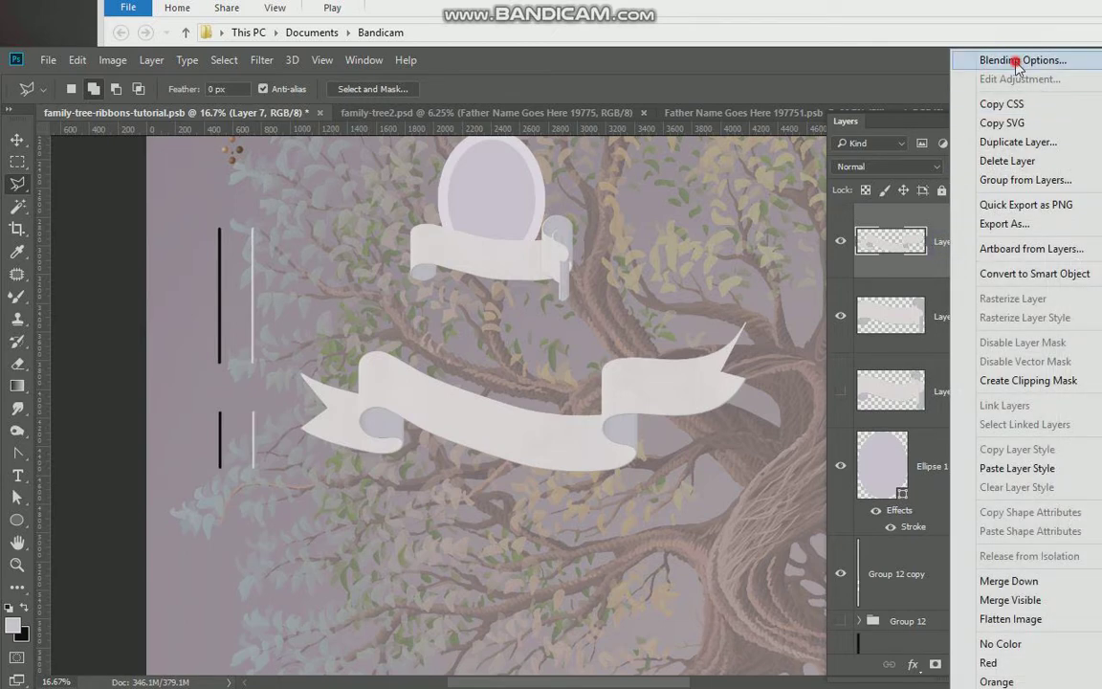
click(1016, 60)
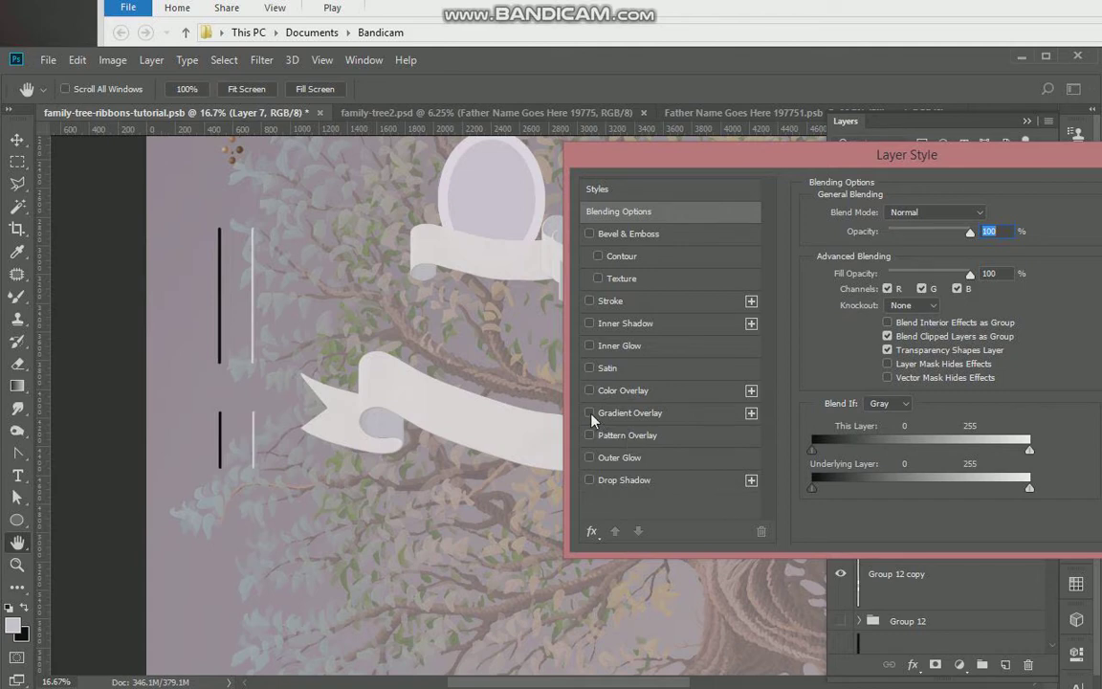
click(591, 414)
click(639, 412)
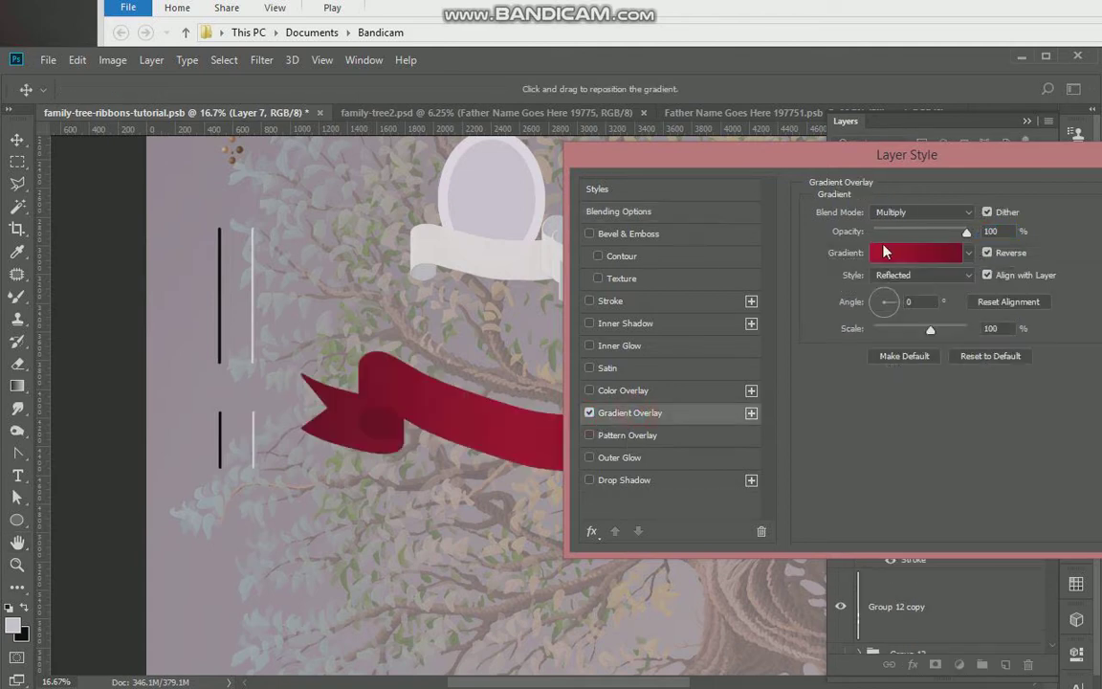
click(904, 252)
click(688, 199)
drag(898, 167, 792, 174)
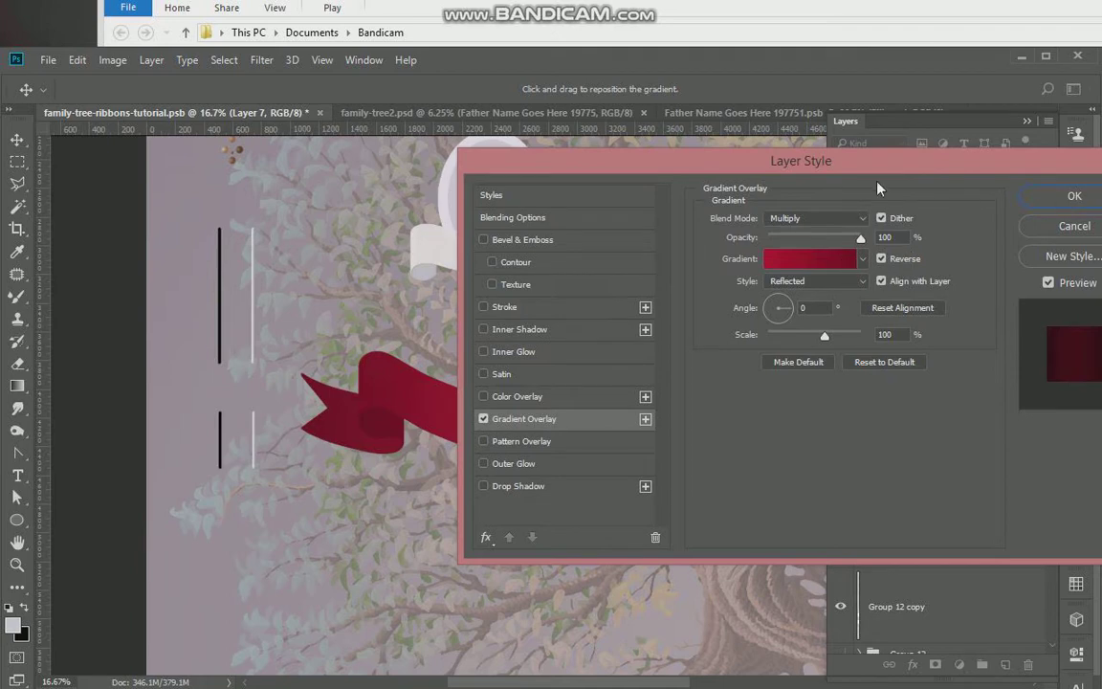
drag(959, 168, 786, 169)
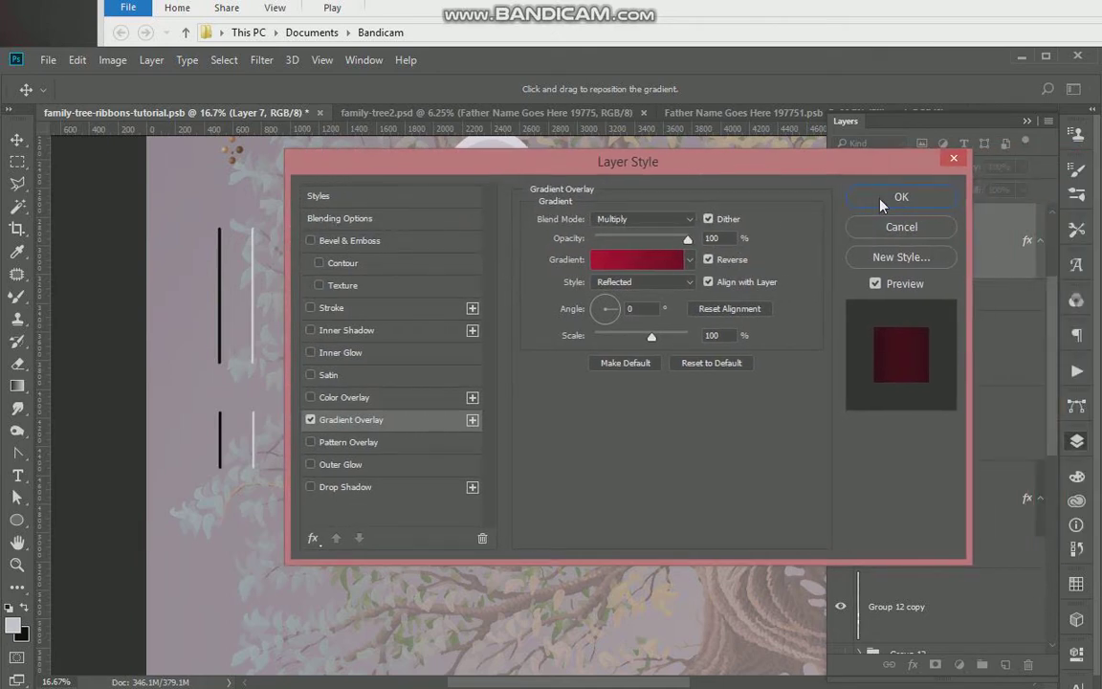
click(880, 199)
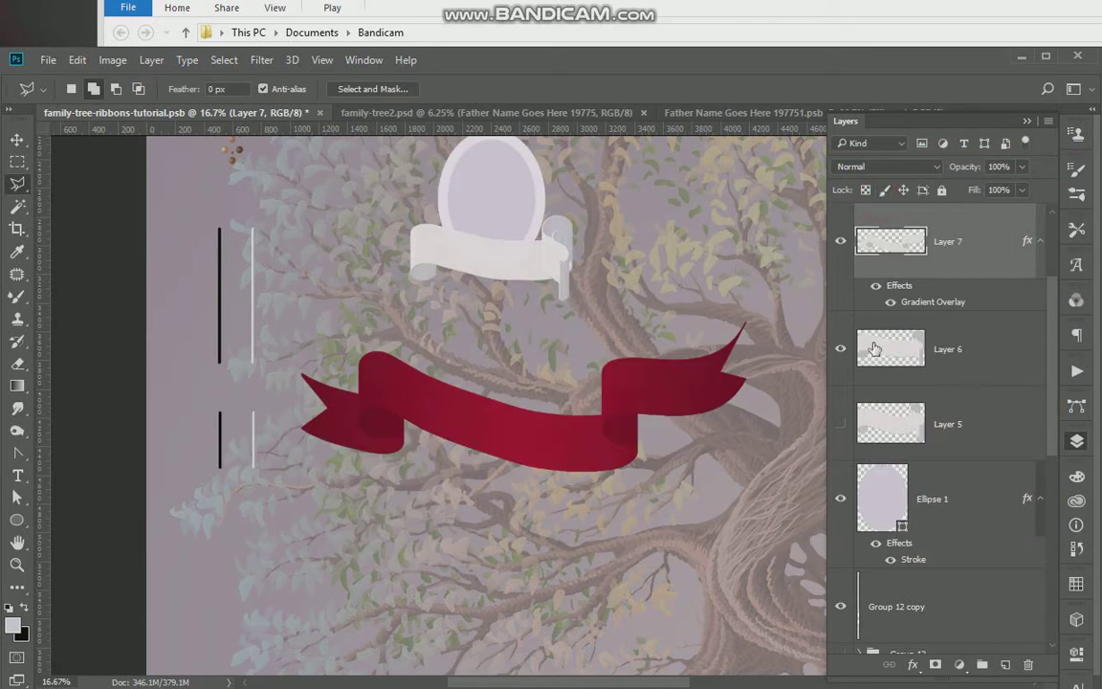